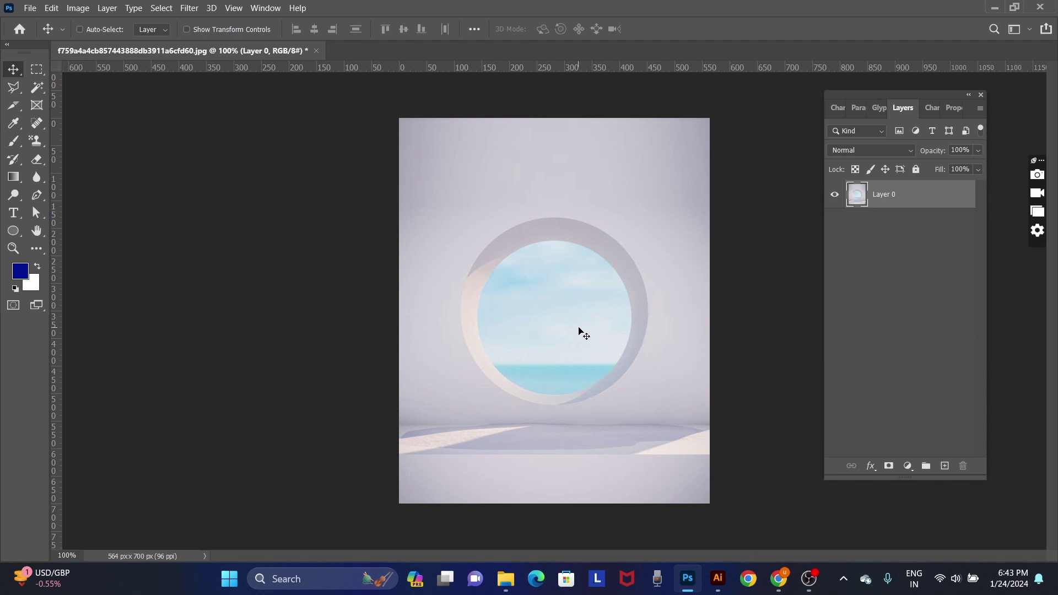
- Undo a stray paste, then copy the sunscreen tube photo from the Pinterest page in Chrome
{"action": "key", "text": "ctrl+v"}
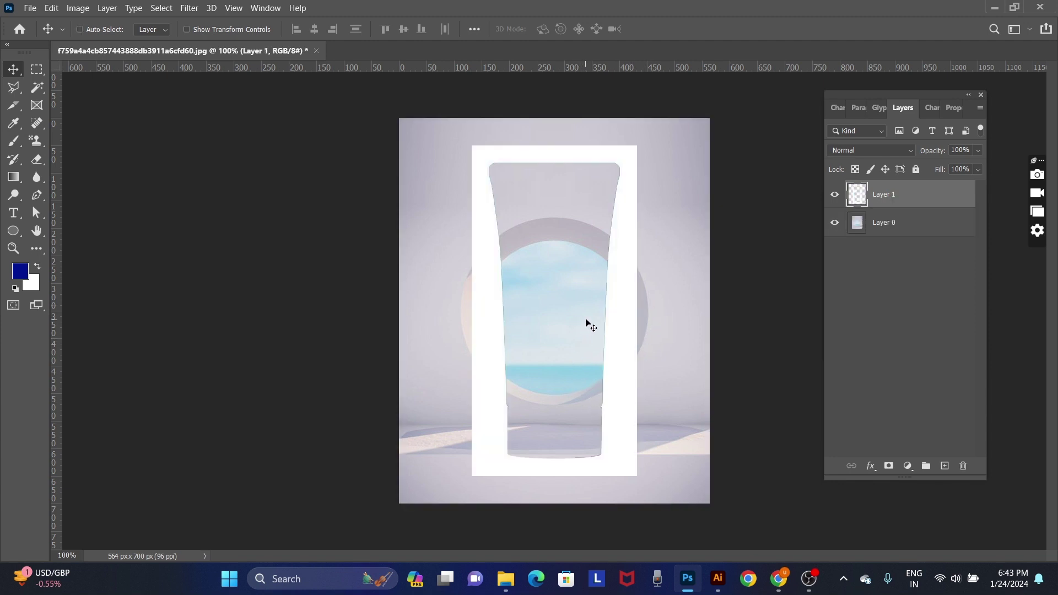
{"action": "key", "text": "ctrl+z"}
{"action": "key", "text": "alt+Tab"}
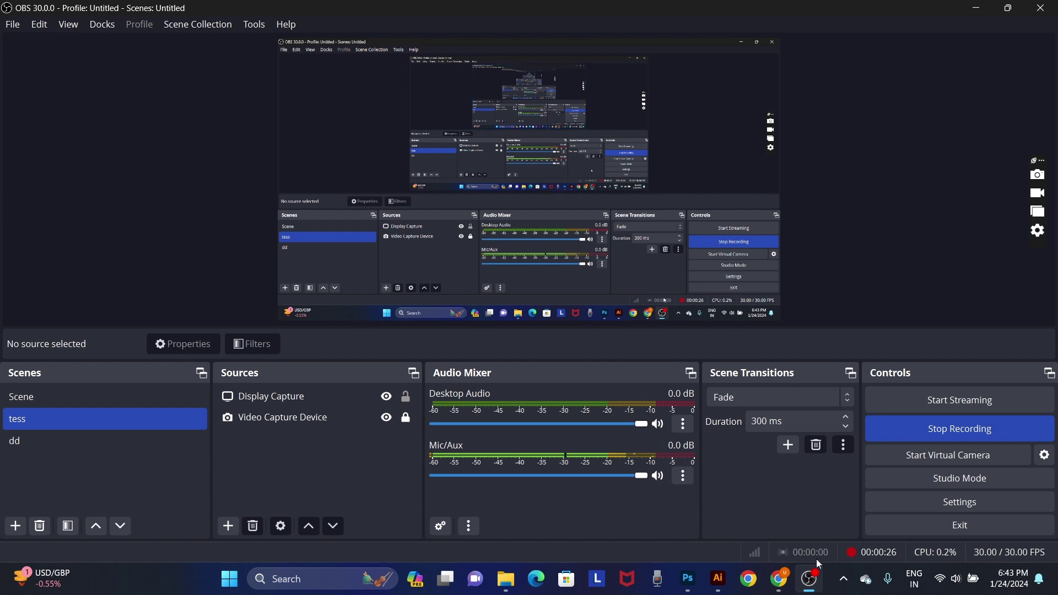
{"action": "left_click", "coordinate": [813, 583]}
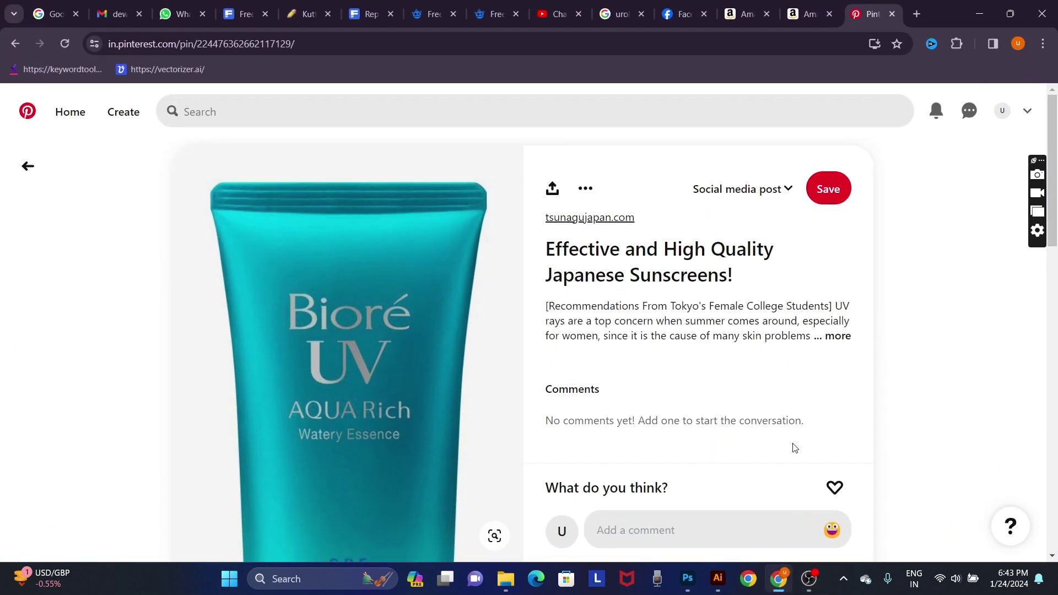
{"action": "right_click", "coordinate": [415, 210]}
{"action": "left_click", "coordinate": [459, 265]}
{"action": "left_click", "coordinate": [810, 578]}
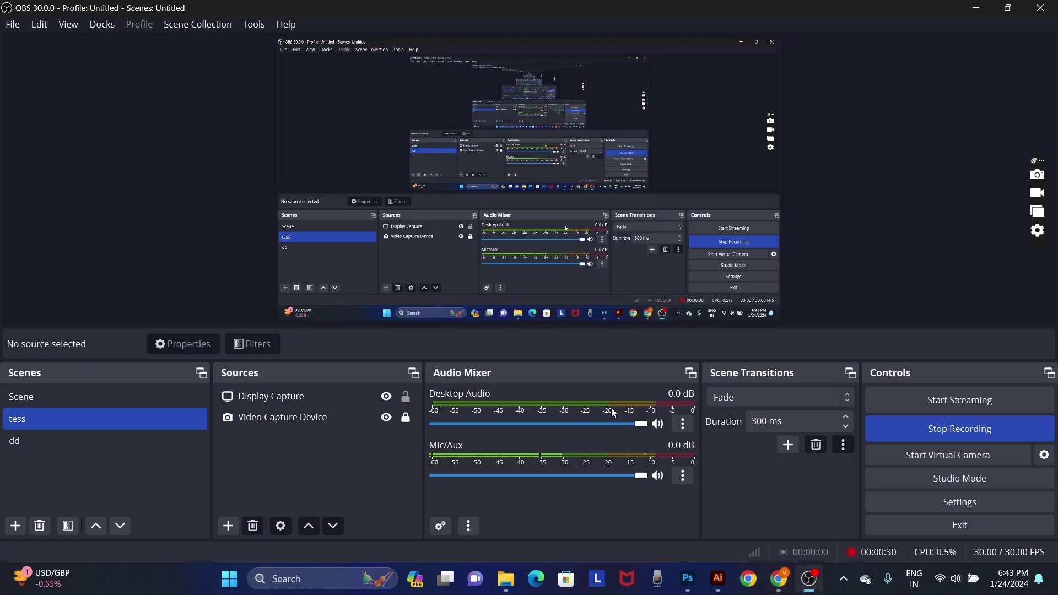
{"action": "left_click", "coordinate": [690, 577]}
- Paste the tube photo as a new layer and scale it down to fit the canvas
{"action": "key", "text": "ctrl+v"}
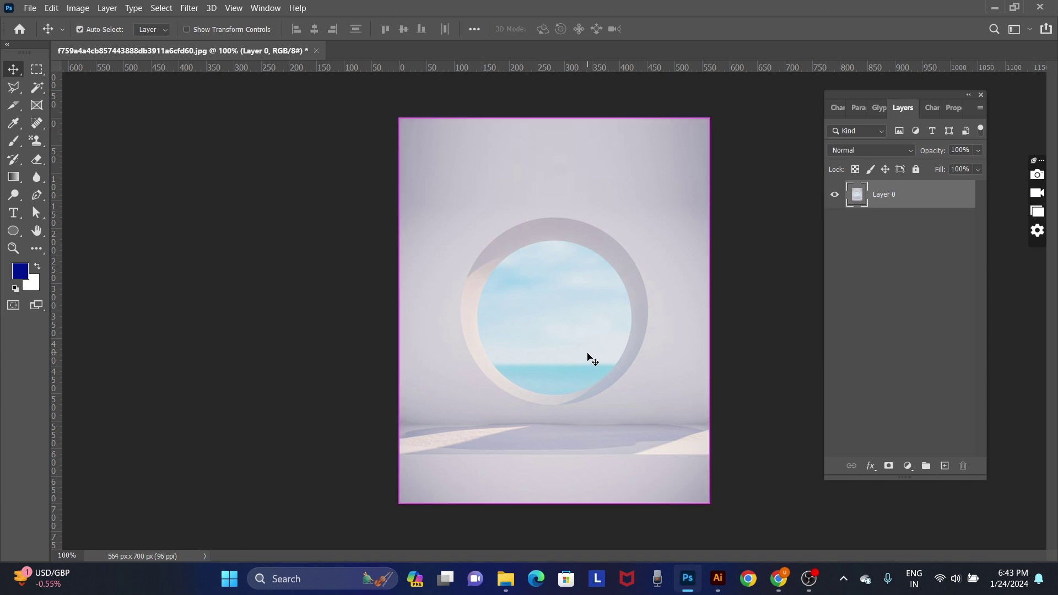
{"action": "key", "text": "ctrl+minus"}
{"action": "key", "text": "ctrl+t"}
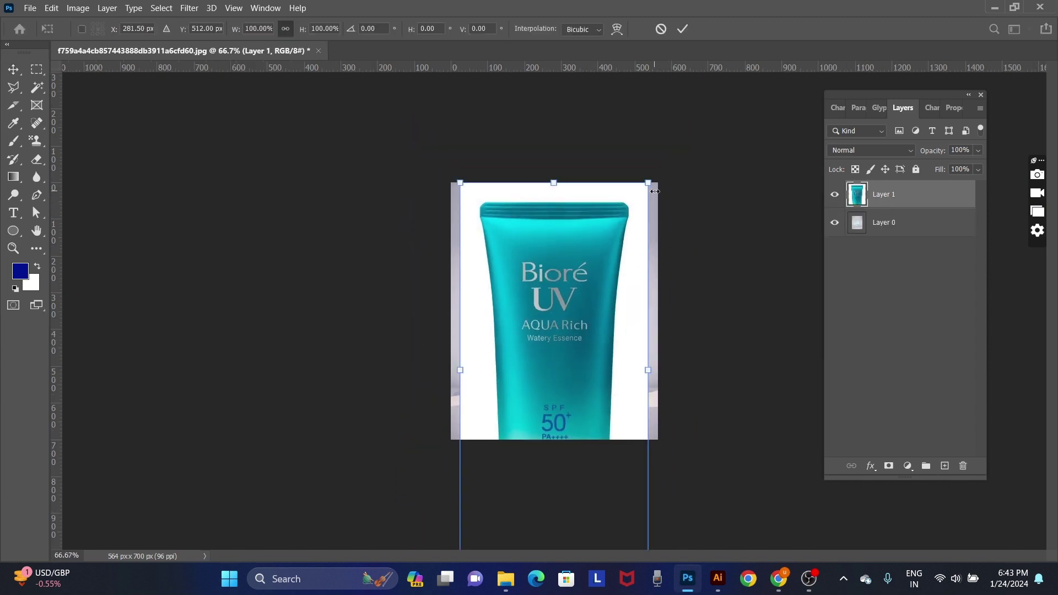
{"action": "mouse_move", "coordinate": [646, 183]}
{"action": "left_mouse_down"}
{"action": "mouse_move", "coordinate": [568, 353]}
{"action": "mouse_move", "coordinate": [582, 221]}
{"action": "mouse_move", "coordinate": [577, 243]}
{"action": "left_mouse_up"}
{"action": "key", "text": "ctrl+plus"}
{"action": "key", "text": "Return"}
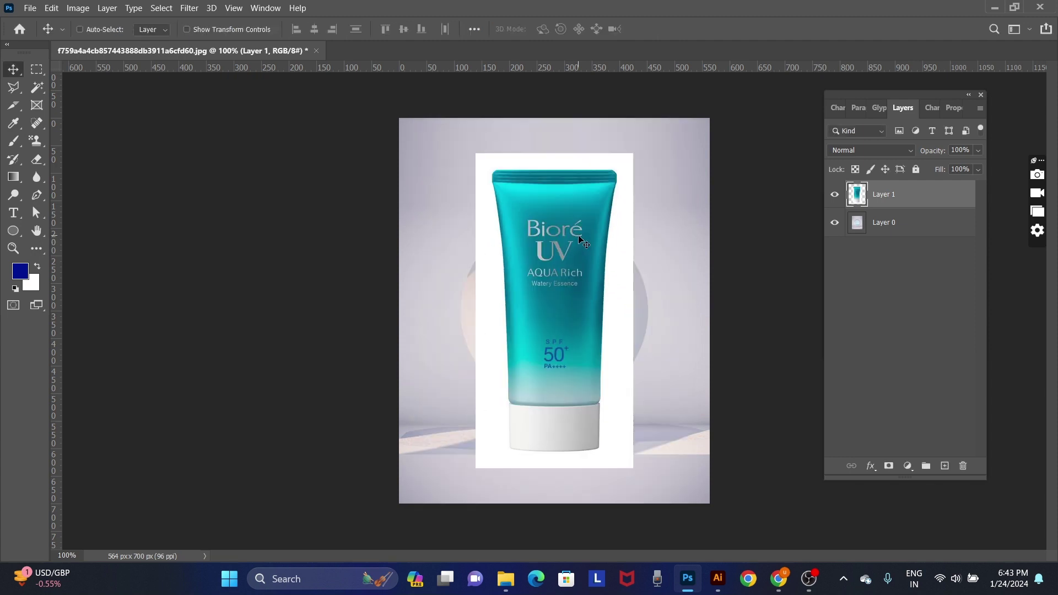
- Cut the tube out with Select > Subject and delete the leftover white layer
{"action": "key", "text": "w"}
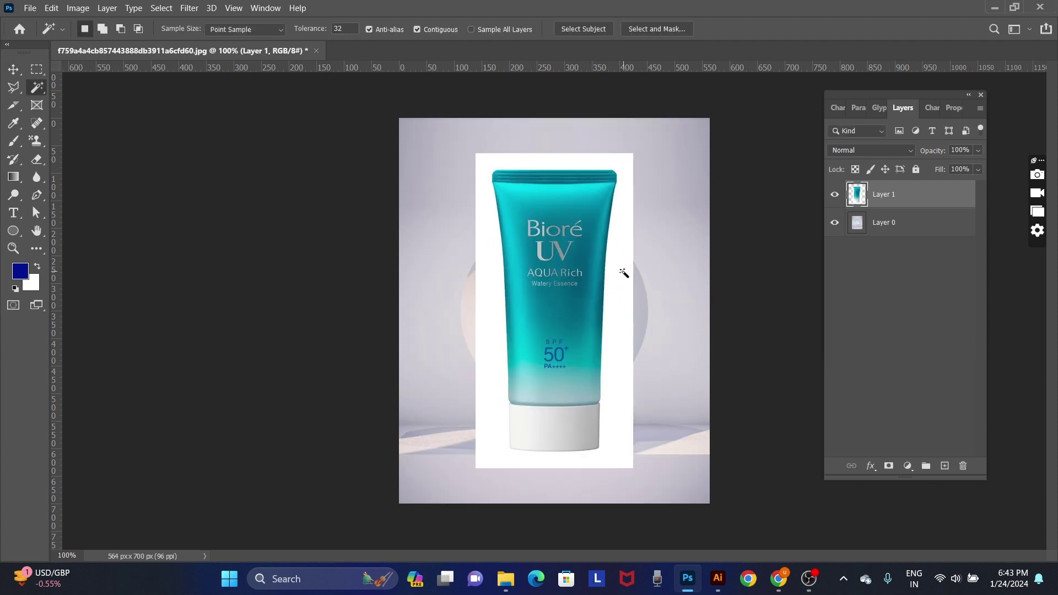
{"action": "left_click", "coordinate": [161, 8]}
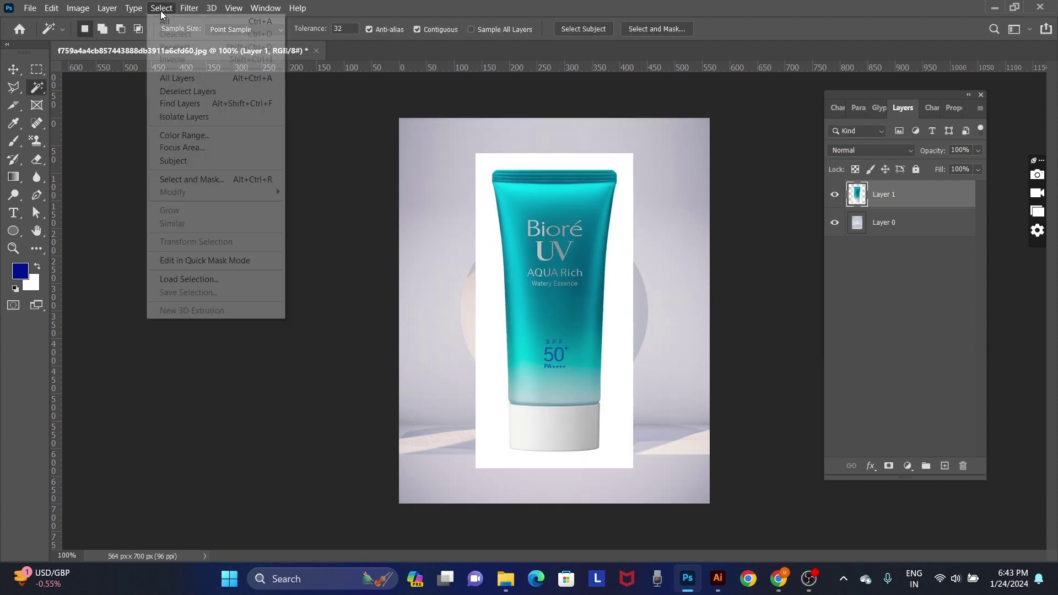
{"action": "left_click", "coordinate": [230, 161]}
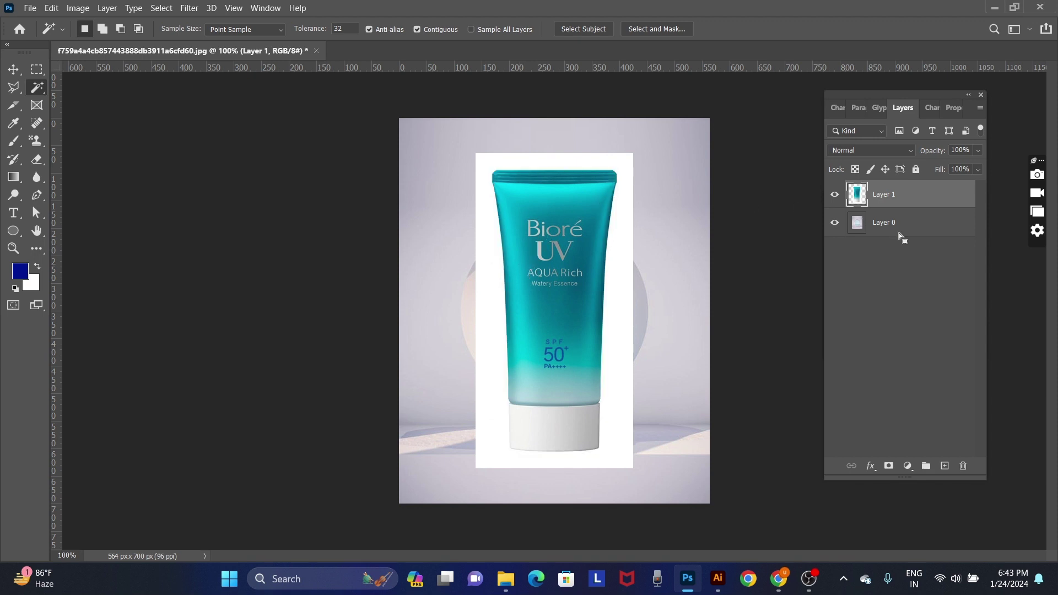
{"action": "key", "text": "ctrl+x"}
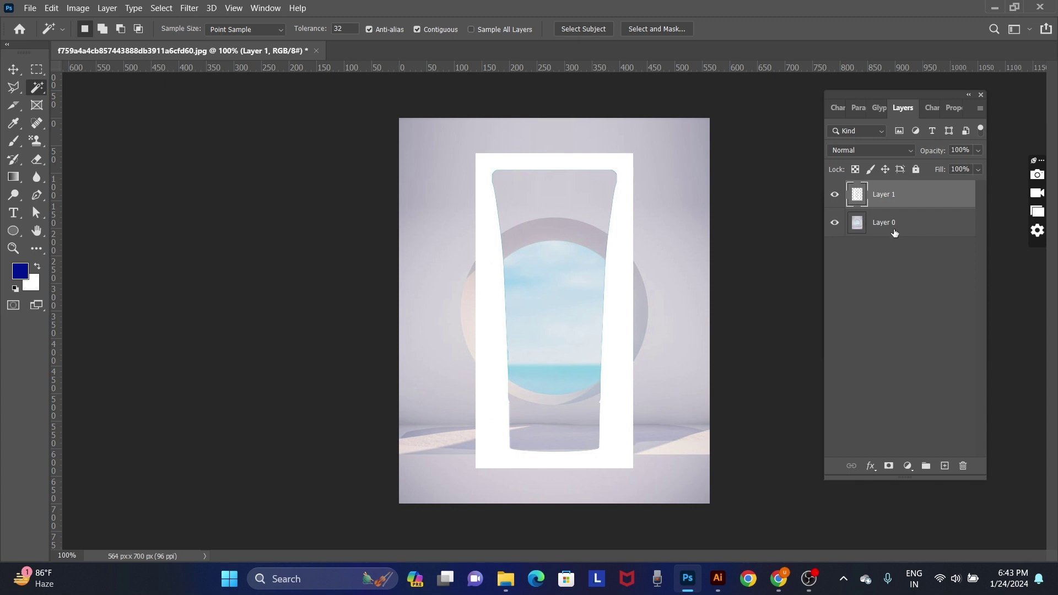
{"action": "key", "text": "Delete"}
- Paste the cut-out tube as Layer 1 and scale it to about 82%
{"action": "key", "text": "v"}
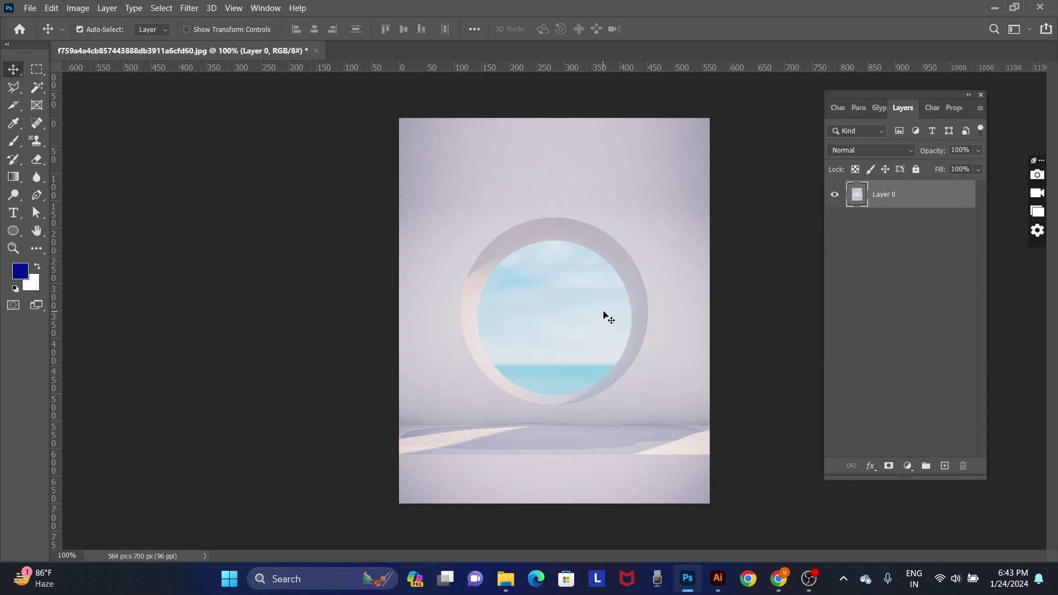
{"action": "key", "text": "ctrl+v"}
{"action": "left_click_drag", "start_coordinate": [585, 321], "coordinate": [585, 308]}
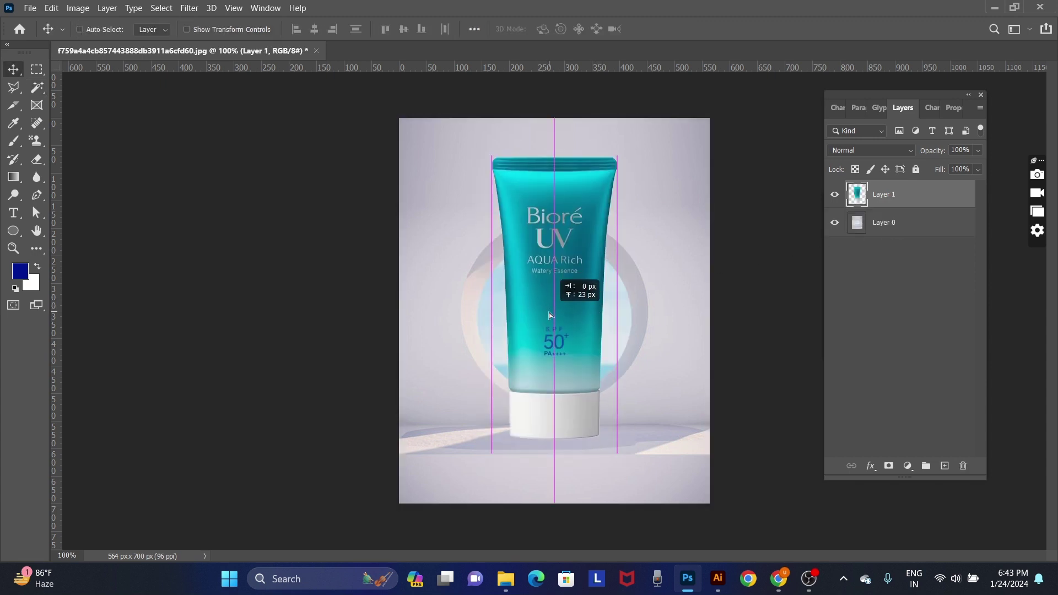
{"action": "scroll", "coordinate": [580, 347], "scroll_direction": "up", "scroll_amount": 2}
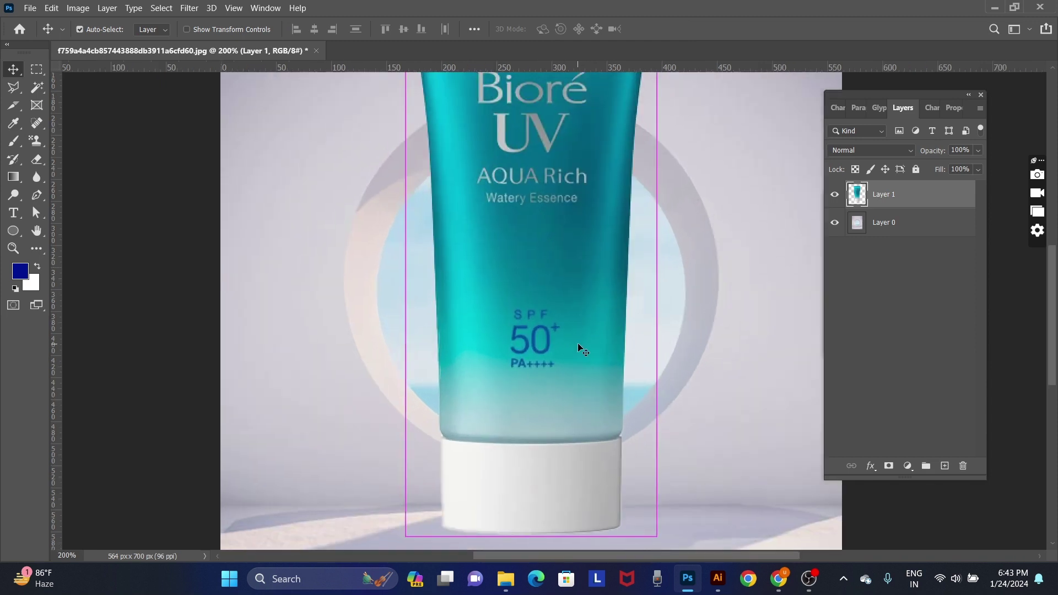
{"action": "scroll", "coordinate": [577, 342], "scroll_direction": "down", "scroll_amount": 2}
{"action": "key", "text": "ctrl+t"}
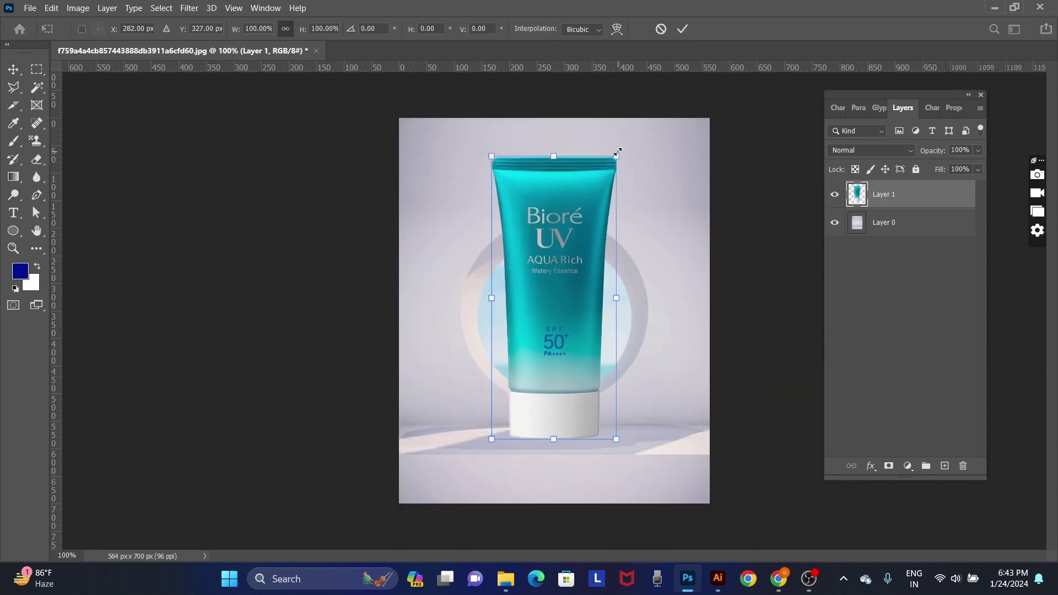
{"action": "left_click_drag", "start_coordinate": [616, 159], "coordinate": [598, 204]}
{"action": "left_click_drag", "start_coordinate": [559, 257], "coordinate": [568, 266]}
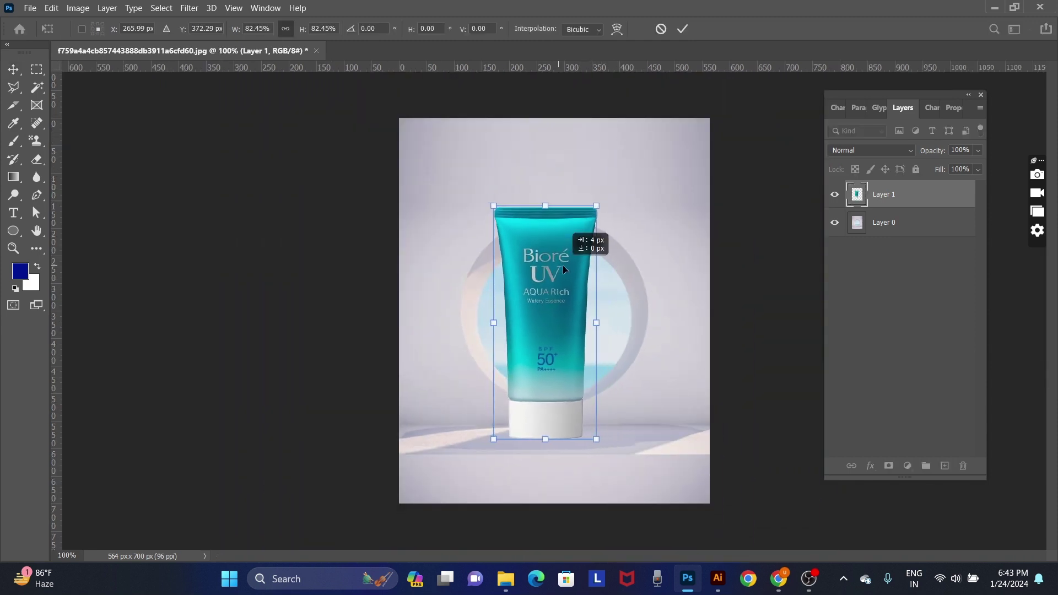
{"action": "key", "text": "Return"}
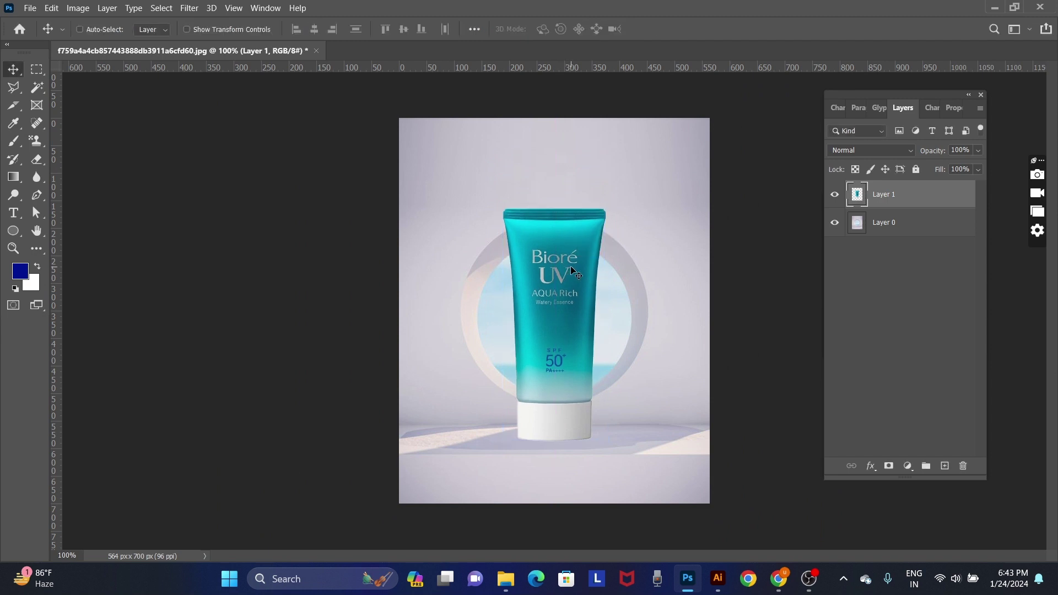
- Centre the tube on the canvas and nudge it down about 10 px onto the floor
{"action": "key", "text": "ctrl+a"}
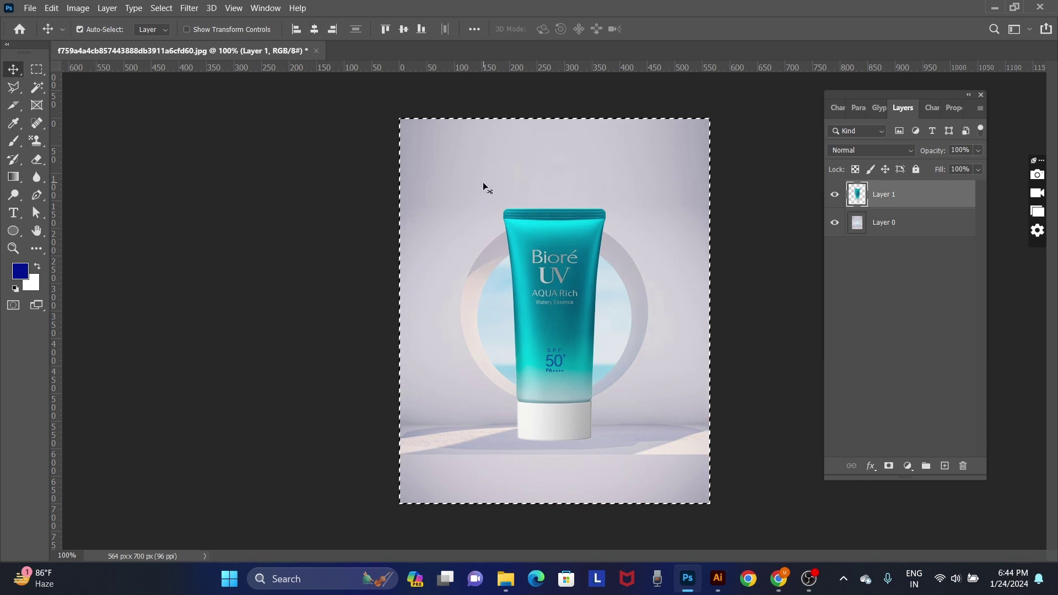
{"action": "key", "text": "ctrl+d"}
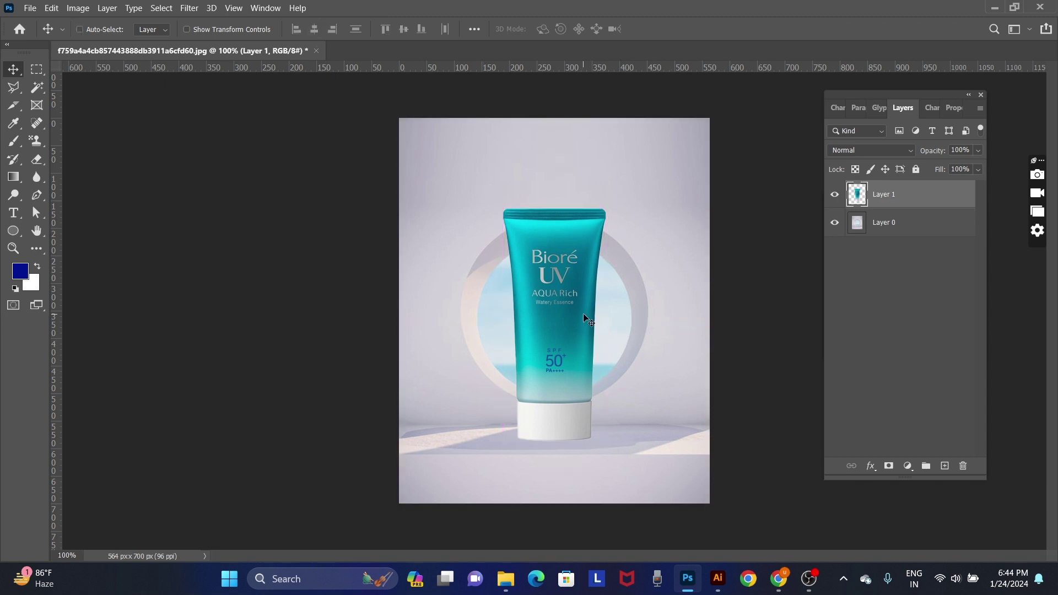
{"action": "left_click_drag", "start_coordinate": [586, 321], "coordinate": [583, 331]}
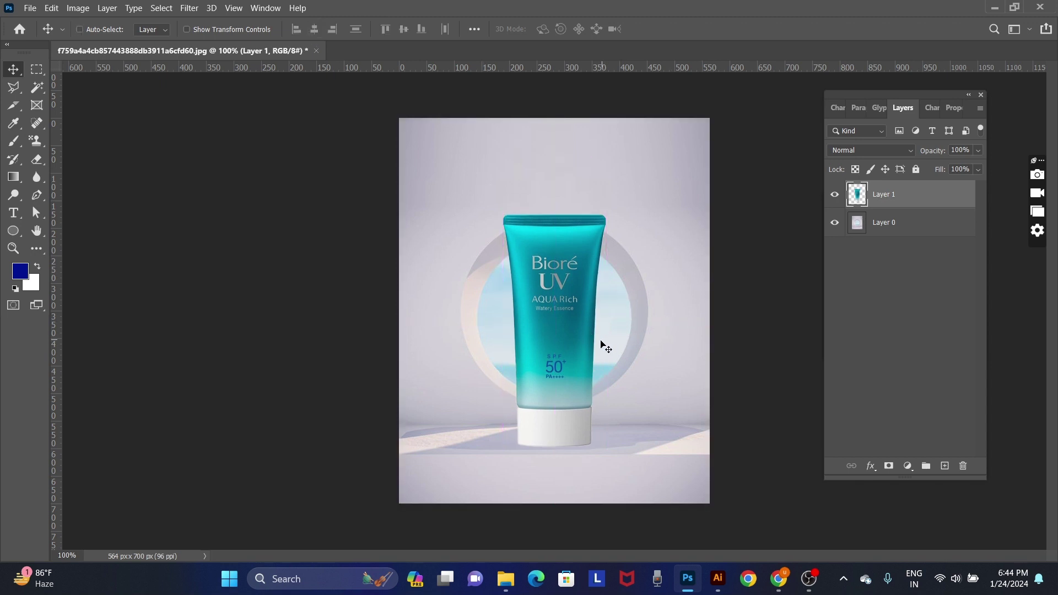
{"action": "left_click", "coordinate": [566, 325]}
{"action": "key", "text": "ctrl+1"}
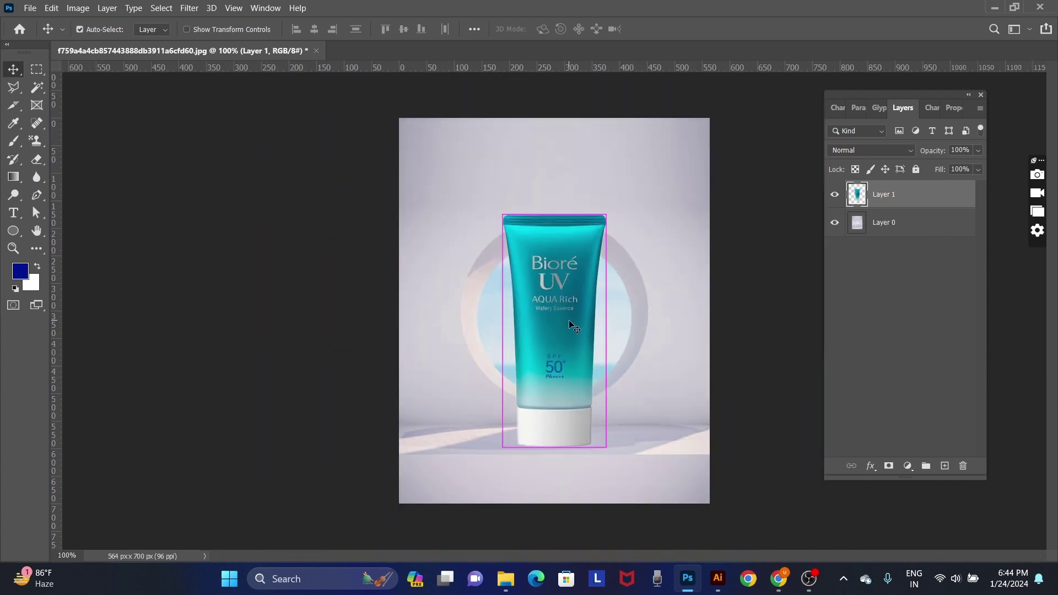
- Save the poster as 12.psd in D:\work\productposter
{"action": "key", "text": "ctrl+shift+s"}
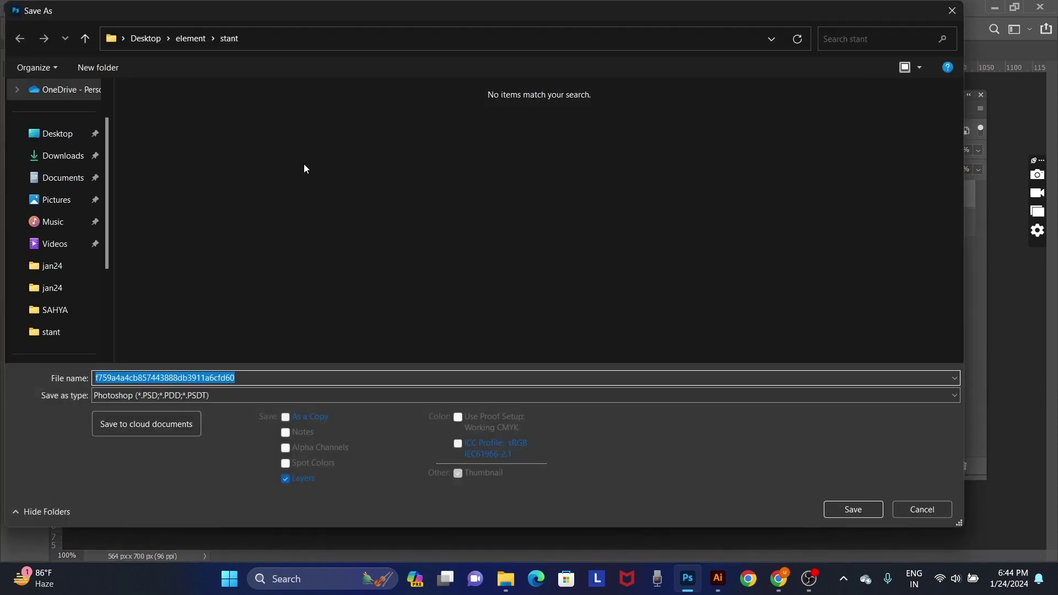
{"action": "scroll", "coordinate": [41, 327], "scroll_direction": "down", "scroll_amount": 2}
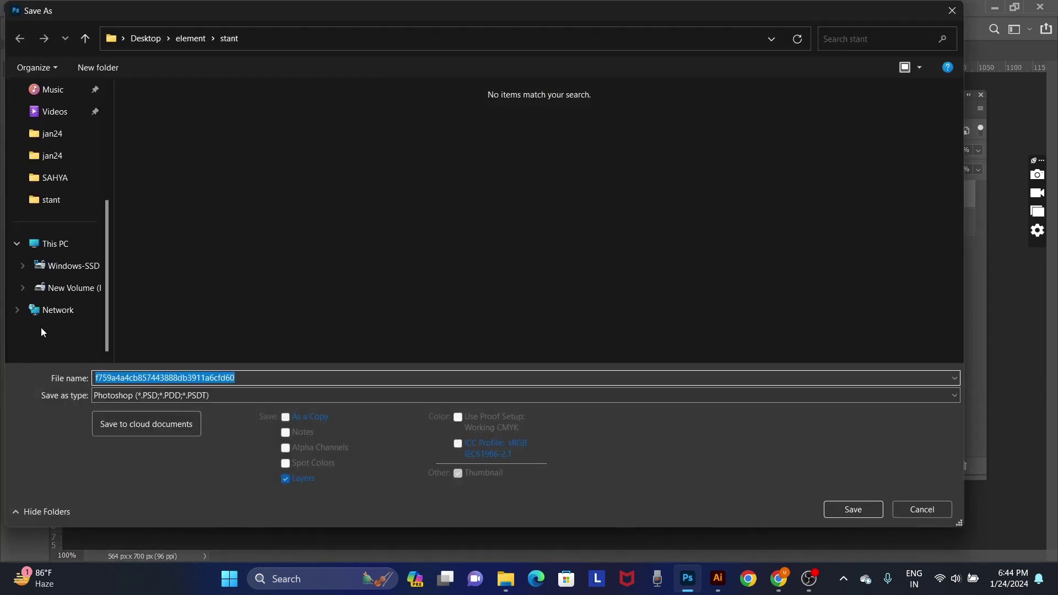
{"action": "left_click", "coordinate": [79, 290]}
{"action": "scroll", "coordinate": [164, 277], "scroll_direction": "down", "scroll_amount": 1}
{"action": "scroll", "coordinate": [164, 278], "scroll_direction": "down", "scroll_amount": 3}
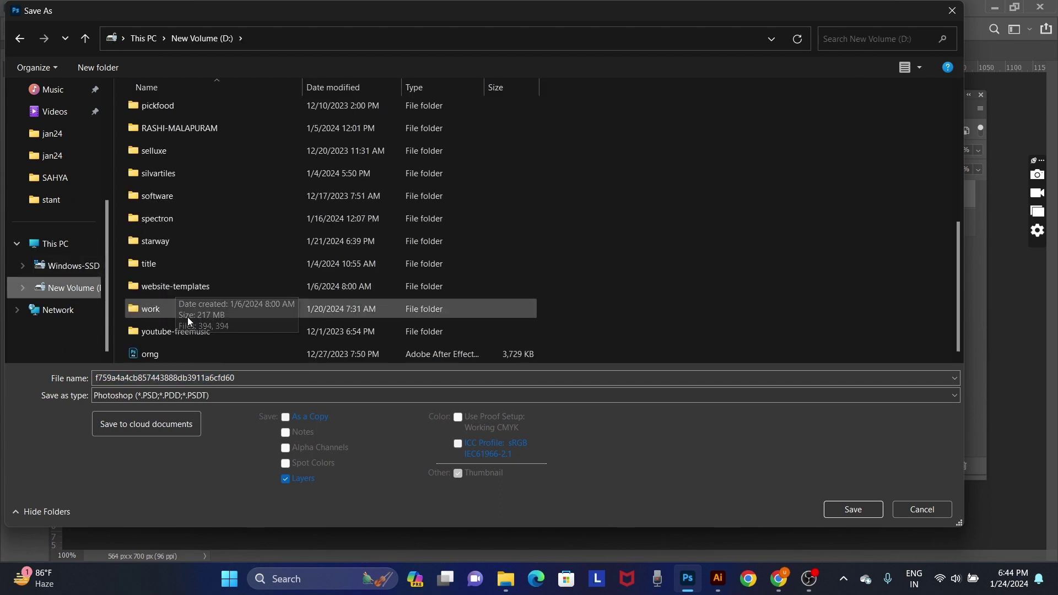
{"action": "double_click", "coordinate": [177, 312]}
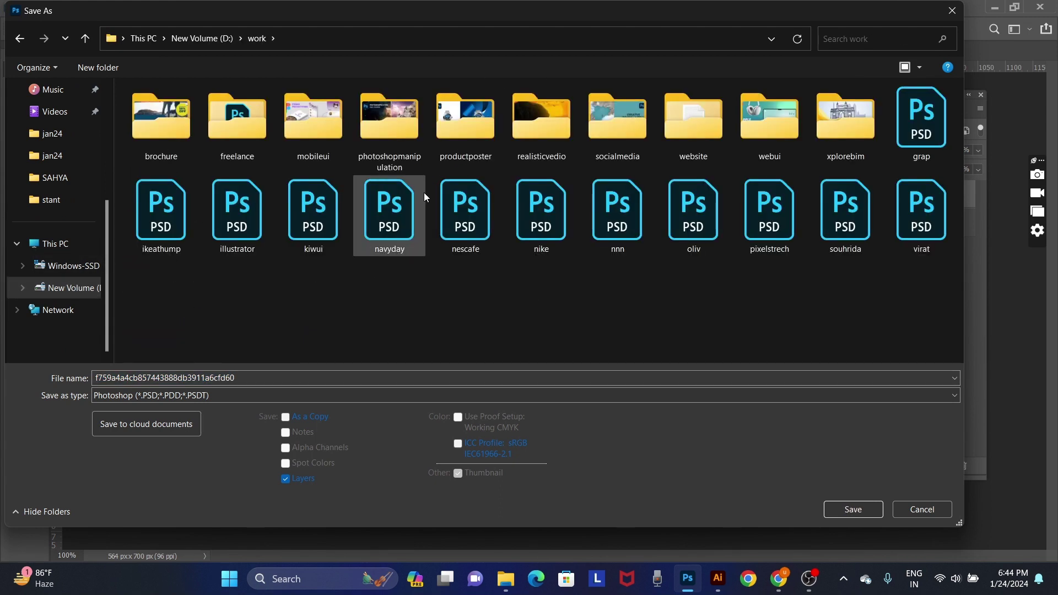
{"action": "double_click", "coordinate": [477, 120]}
{"action": "double_click", "coordinate": [220, 378]}
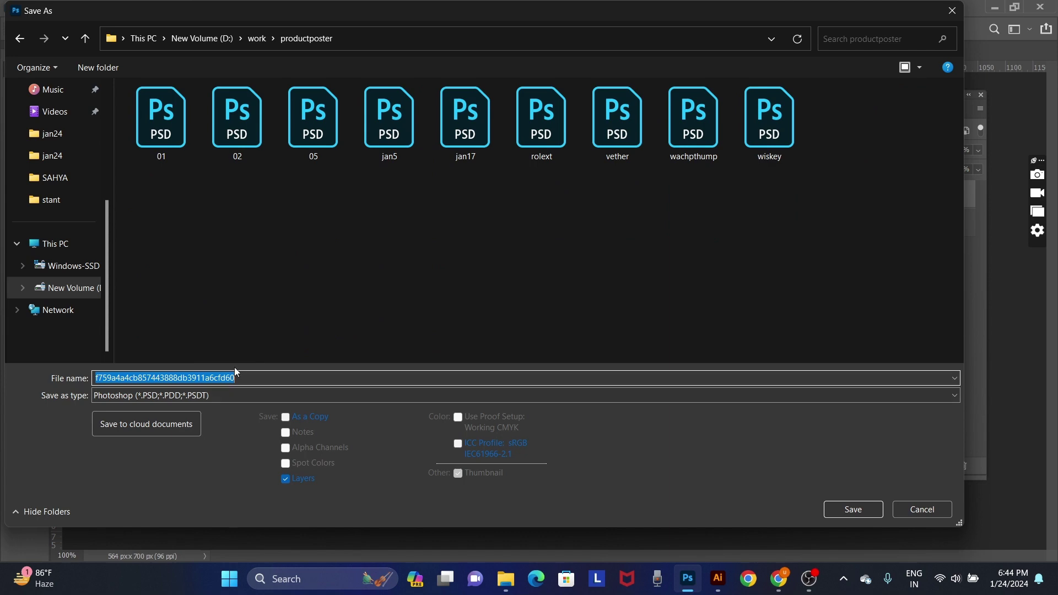
{"action": "type", "text": "12"}
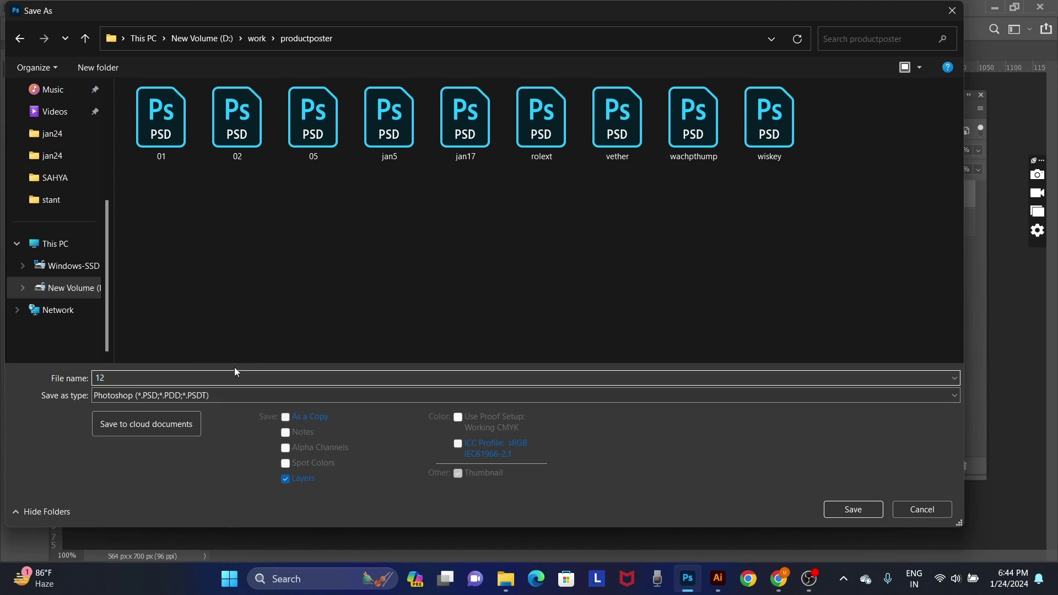
{"action": "key", "text": "Return"}
{"action": "key", "text": "Return"}
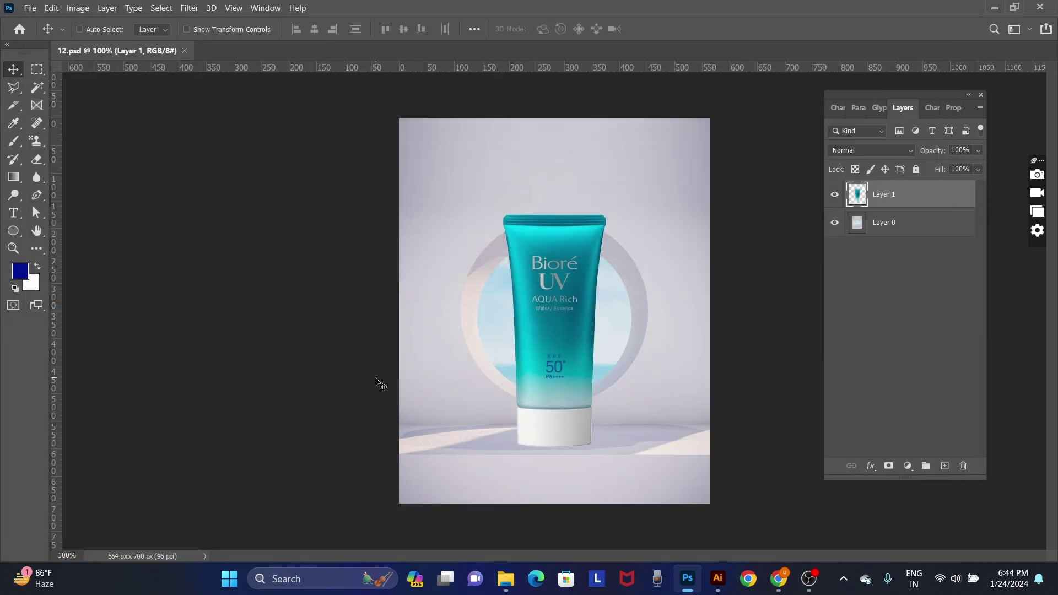
- Duplicate the tube layer as Layer 1 copy and set its blend mode to Screen
{"action": "right_click", "coordinate": [570, 247]}
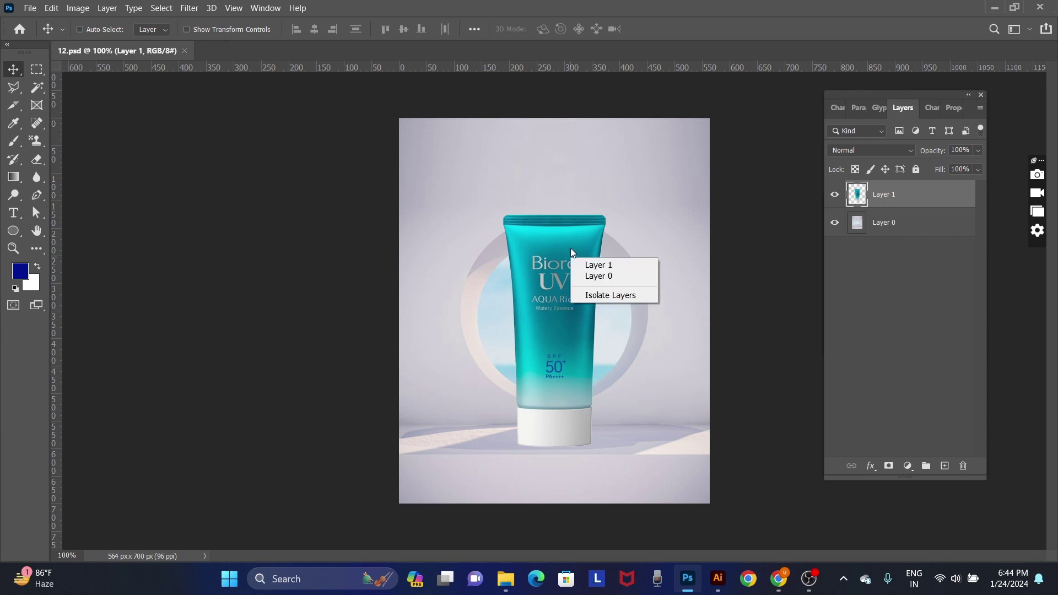
{"action": "key", "text": "Escape"}
{"action": "right_click", "coordinate": [579, 245]}
{"action": "left_click", "coordinate": [600, 254]}
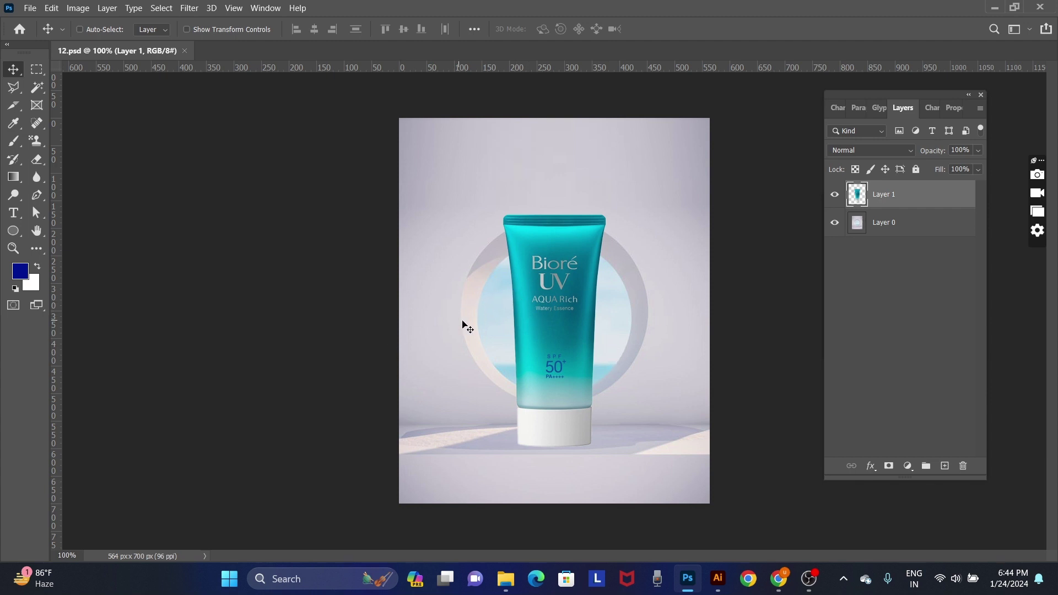
{"action": "right_click", "coordinate": [567, 268]}
{"action": "left_click", "coordinate": [582, 277]}
{"action": "key", "text": "ctrl"}
{"action": "key", "text": "ctrl+j"}
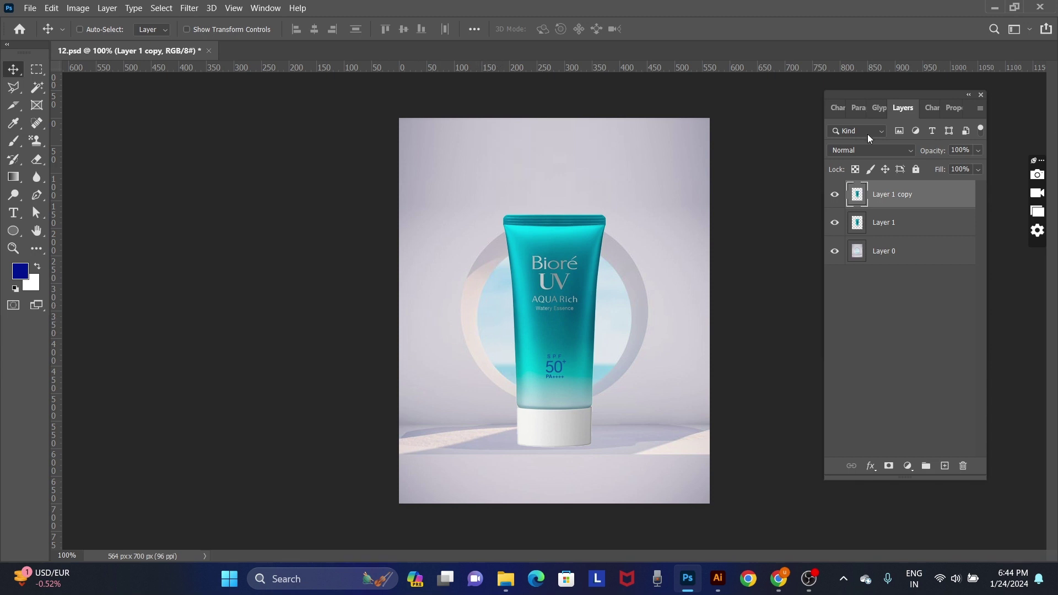
{"action": "left_click", "coordinate": [850, 153]}
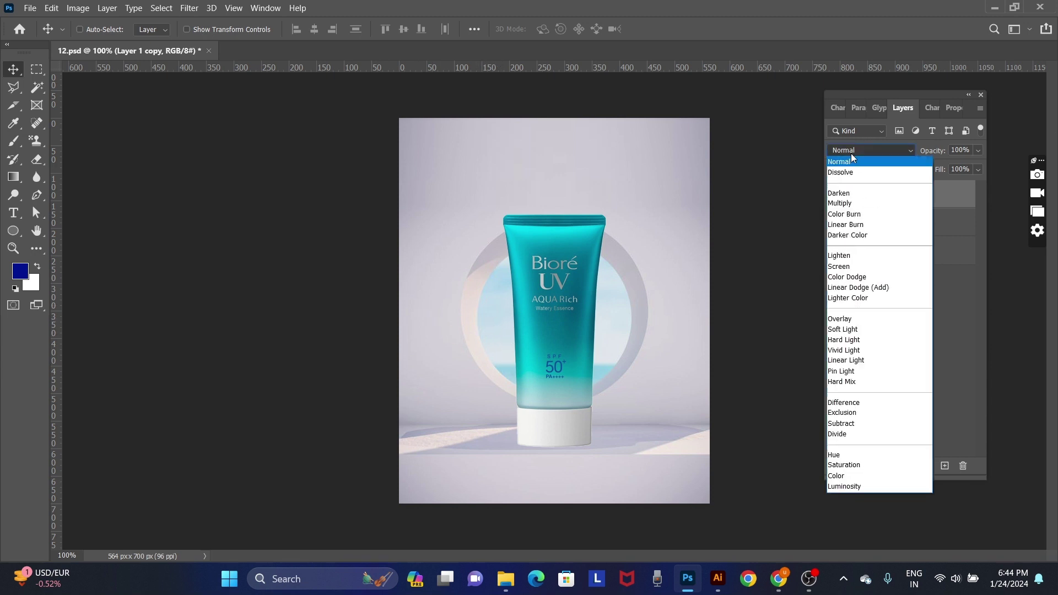
{"action": "left_click", "coordinate": [839, 267]}
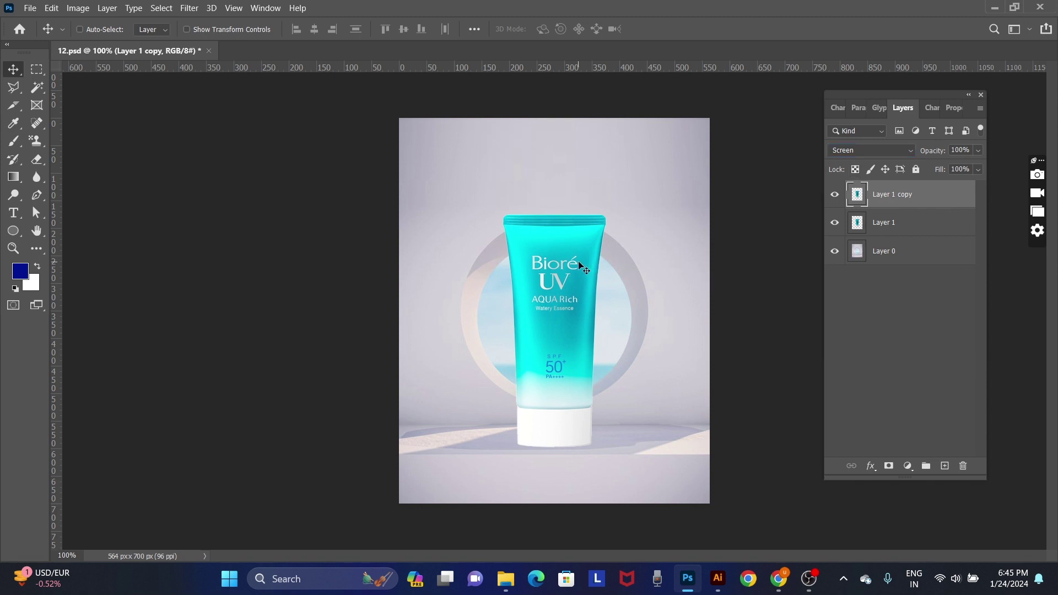
- Erase part of the brightened tube copy, load the tube outline, and add Layer 2
{"action": "key", "text": "e"}
{"action": "mouse_move", "coordinate": [626, 272]}
{"action": "left_mouse_down"}
{"action": "mouse_move", "coordinate": [602, 223]}
{"action": "mouse_move", "coordinate": [617, 407]}
{"action": "mouse_move", "coordinate": [598, 360]}
{"action": "left_mouse_up"}
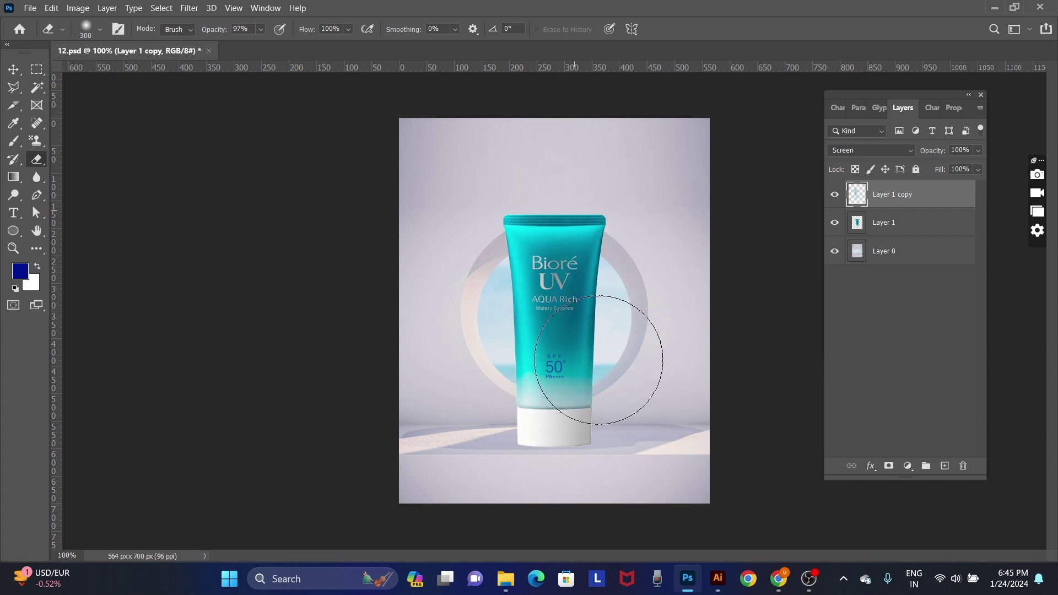
{"action": "key", "text": "v"}
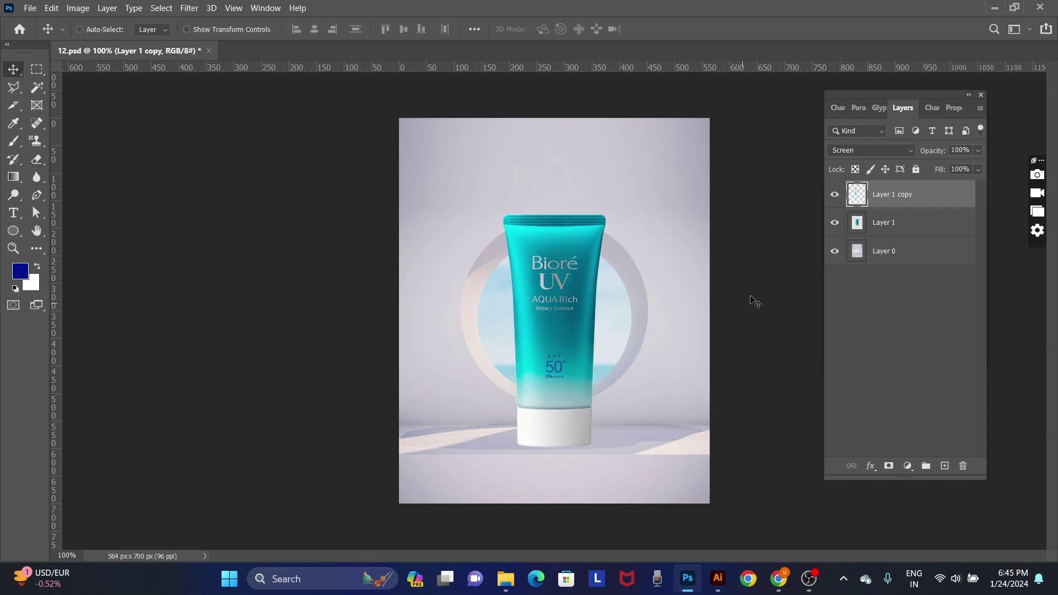
{"action": "left_click", "coordinate": [856, 223], "text": "ctrl"}
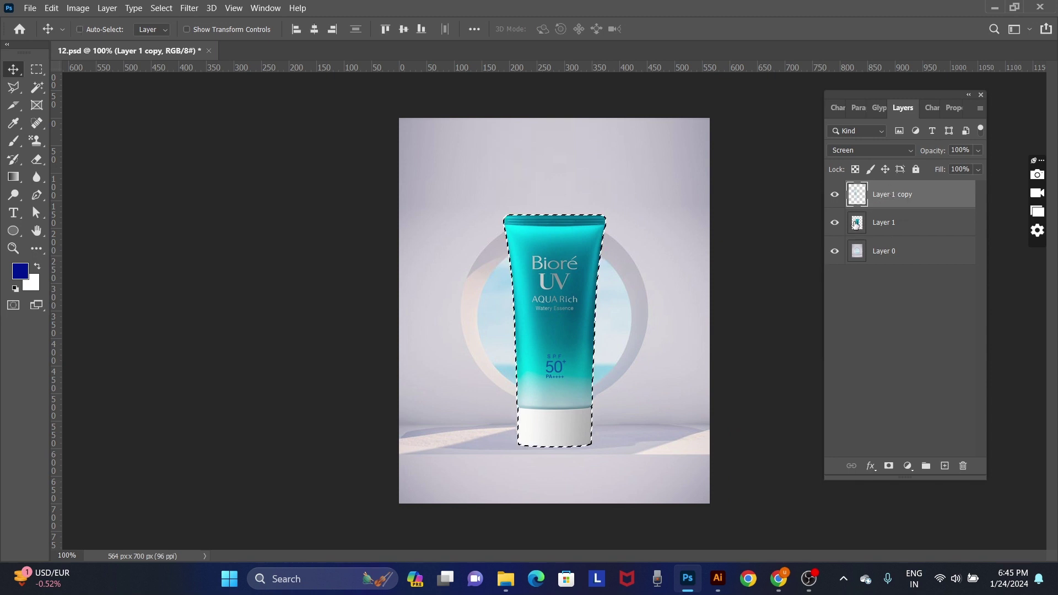
{"action": "key", "text": "ctrl+shift+n"}
{"action": "key", "text": "Return"}
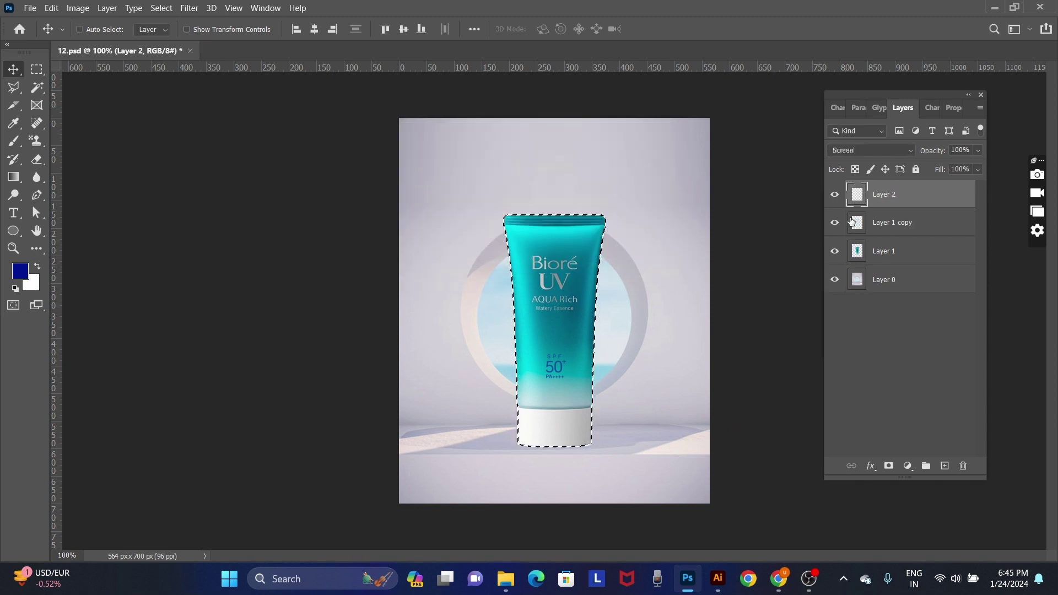
- Brush a sampled light-pink highlight down the tube's left edge, then deselect
{"action": "key", "text": "b"}
{"action": "left_click", "coordinate": [467, 316], "text": "alt"}
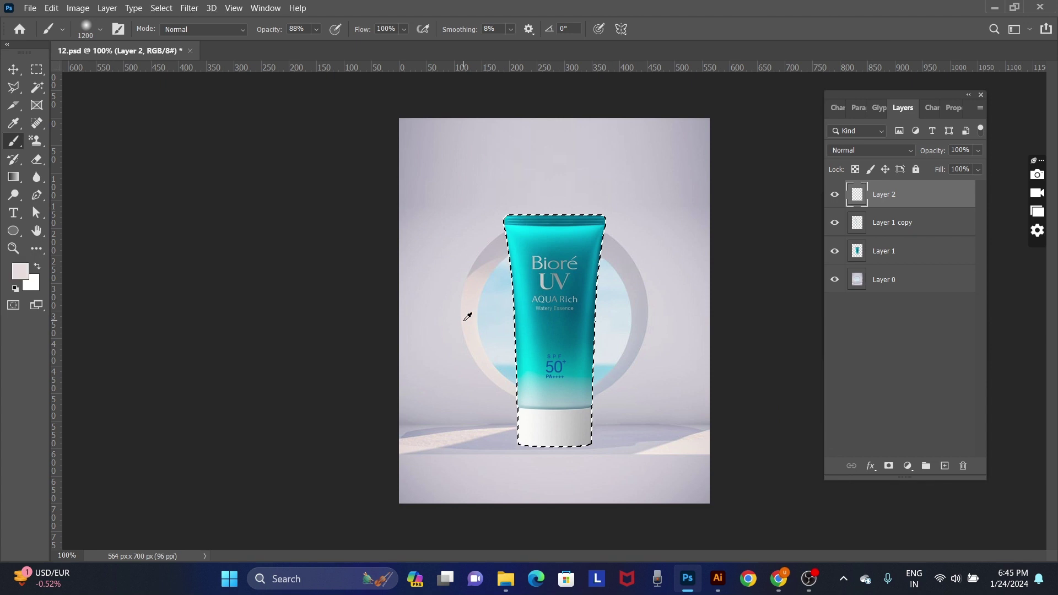
{"action": "key", "text": "bracketleft"}
{"action": "key", "text": "bracketleft"}
{"action": "key", "text": "bracketleft"}
{"action": "key", "text": "bracketleft"}
{"action": "key", "text": "bracketleft"}
{"action": "key", "text": "bracketleft"}
{"action": "key", "text": "bracketleft"}
{"action": "key", "text": "bracketleft"}
{"action": "key", "text": "bracketleft"}
{"action": "left_click_drag", "start_coordinate": [489, 237], "coordinate": [483, 361]}
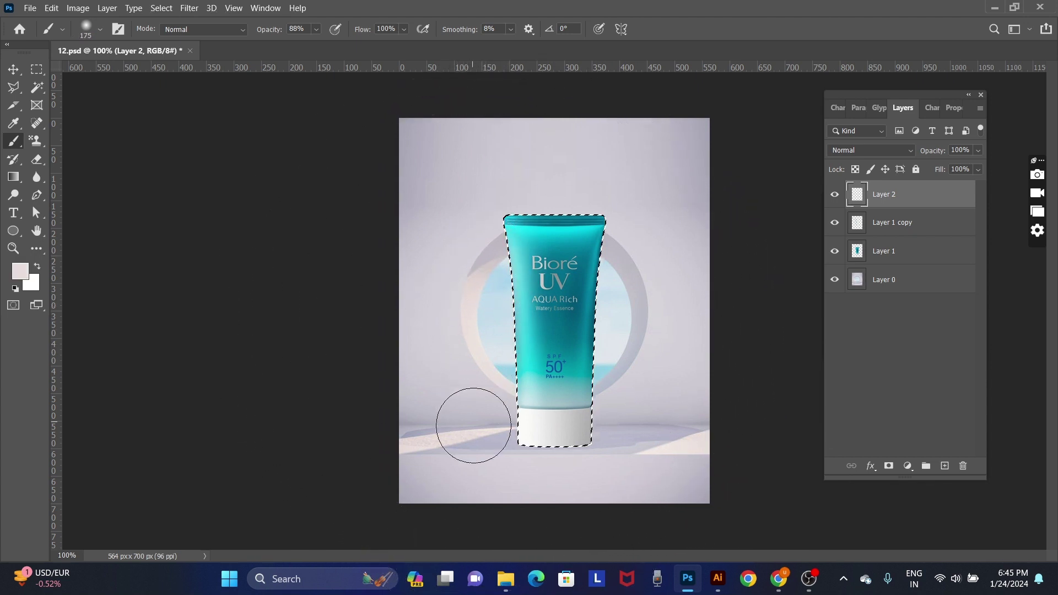
{"action": "key", "text": "bracketright"}
{"action": "left_click_drag", "start_coordinate": [444, 431], "coordinate": [483, 208]}
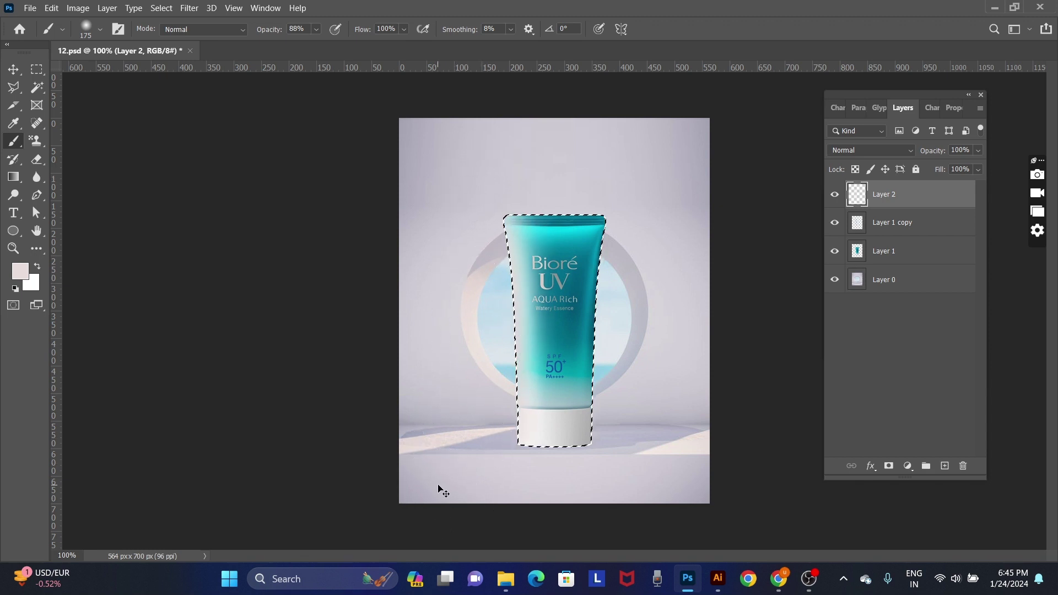
{"action": "key", "text": "ctrl+d"}
{"action": "key", "text": "v"}
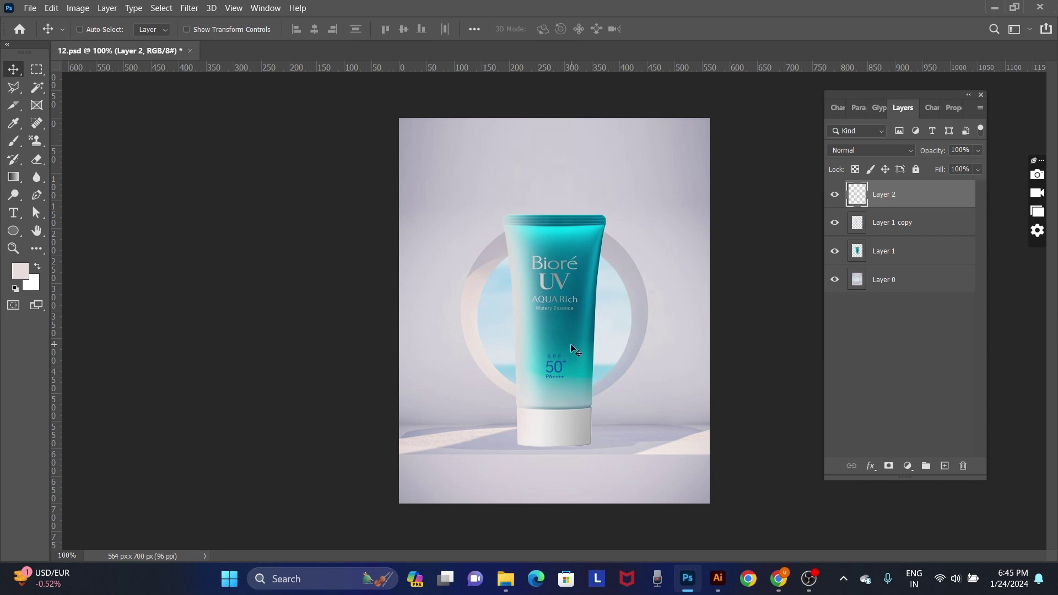
- Set Layer 2's blend mode to Screen
{"action": "left_click", "coordinate": [868, 154]}
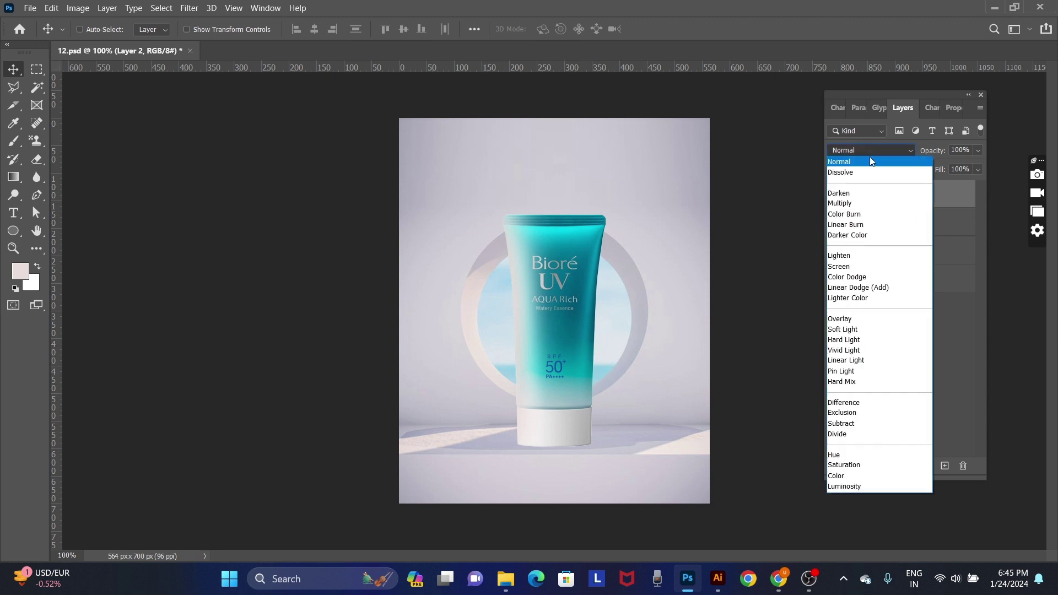
{"action": "left_click", "coordinate": [876, 266]}
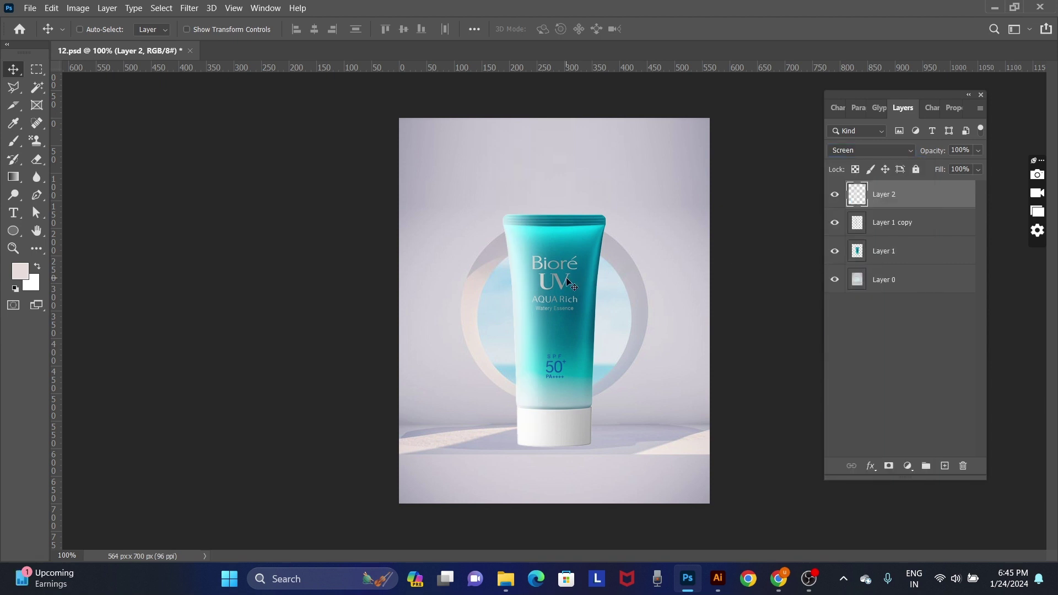
{"action": "key", "text": "e"}
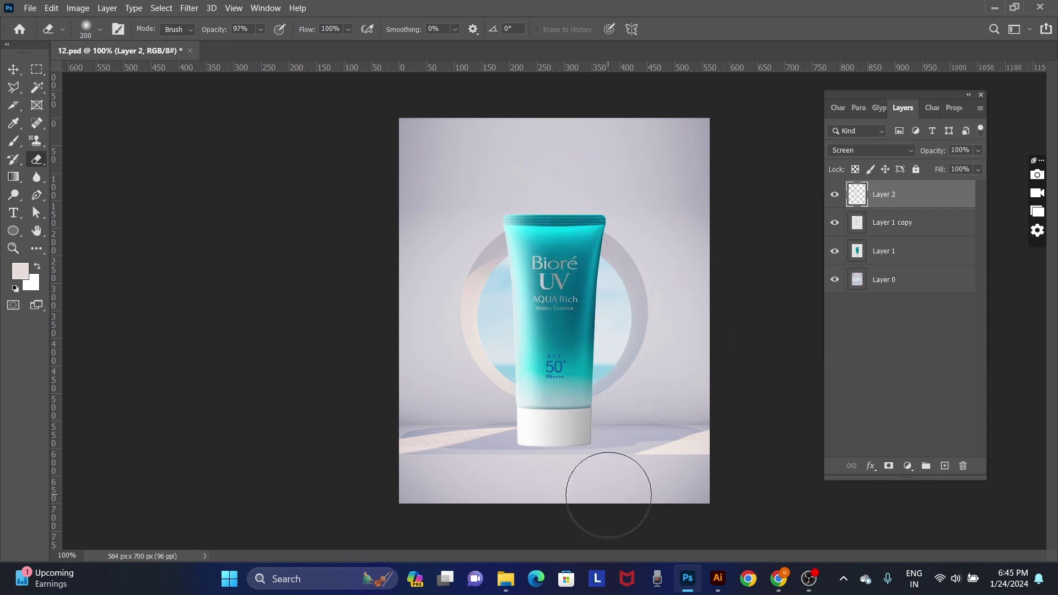
{"action": "key", "text": "v"}
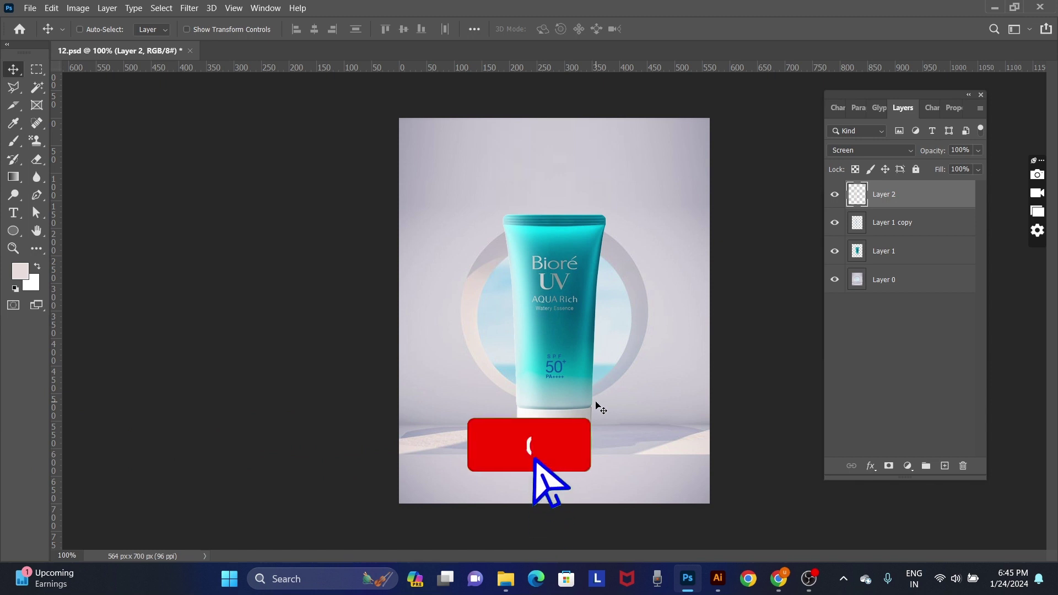
- Trace a streak along the tube's right edge with the Pen and make it a selection
{"action": "right_click", "coordinate": [582, 264]}
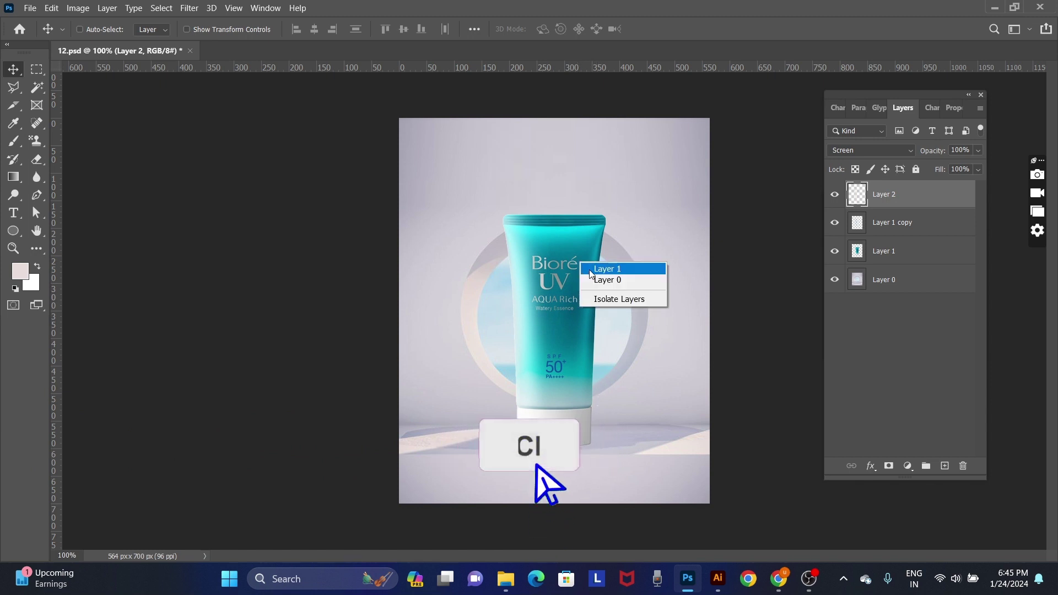
{"action": "left_click", "coordinate": [605, 269]}
{"action": "key", "text": "p"}
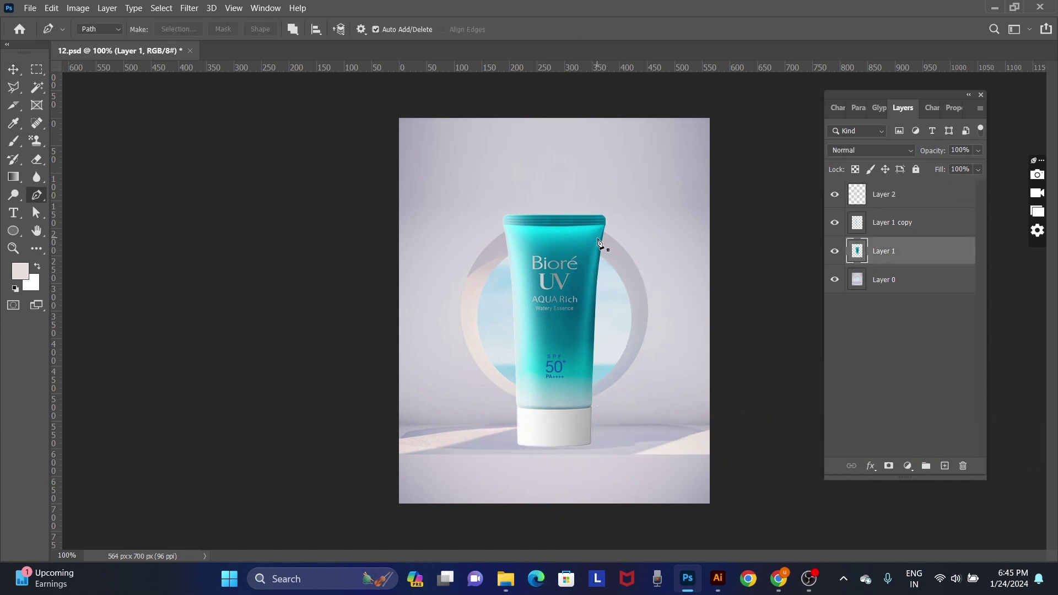
{"action": "left_click", "coordinate": [599, 228]}
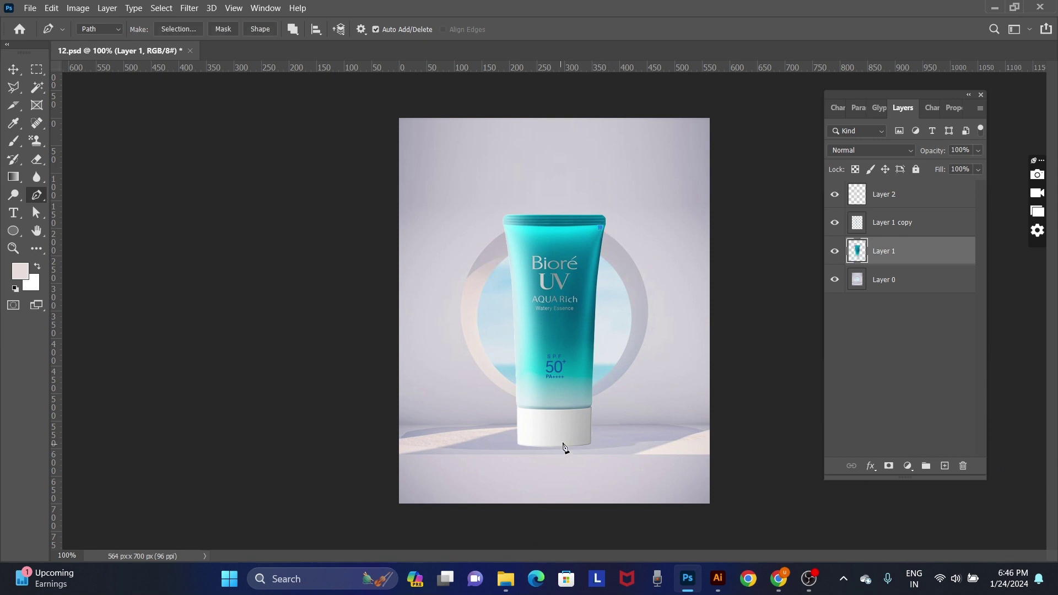
{"action": "left_click_drag", "start_coordinate": [569, 413], "coordinate": [568, 494]}
{"action": "left_click_drag", "start_coordinate": [571, 503], "coordinate": [576, 514]}
{"action": "left_click", "coordinate": [570, 414]}
{"action": "left_click", "coordinate": [588, 412]}
{"action": "left_click", "coordinate": [585, 414]}
{"action": "left_click_drag", "start_coordinate": [600, 228], "coordinate": [611, 190]}
{"action": "key", "text": "ctrl+Return"}
- Fill the streak on a new Layer 3 with a light colour sampled from the window frame
{"action": "key", "text": "ctrl+shift+n"}
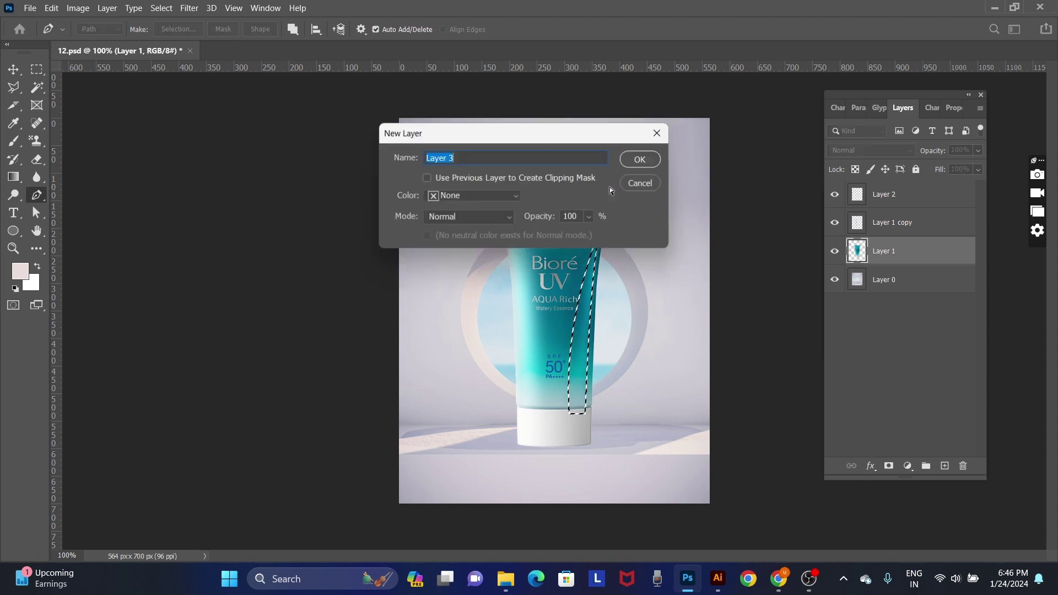
{"action": "key", "text": "Return"}
{"action": "key", "text": "i"}
{"action": "left_click", "coordinate": [469, 323]}
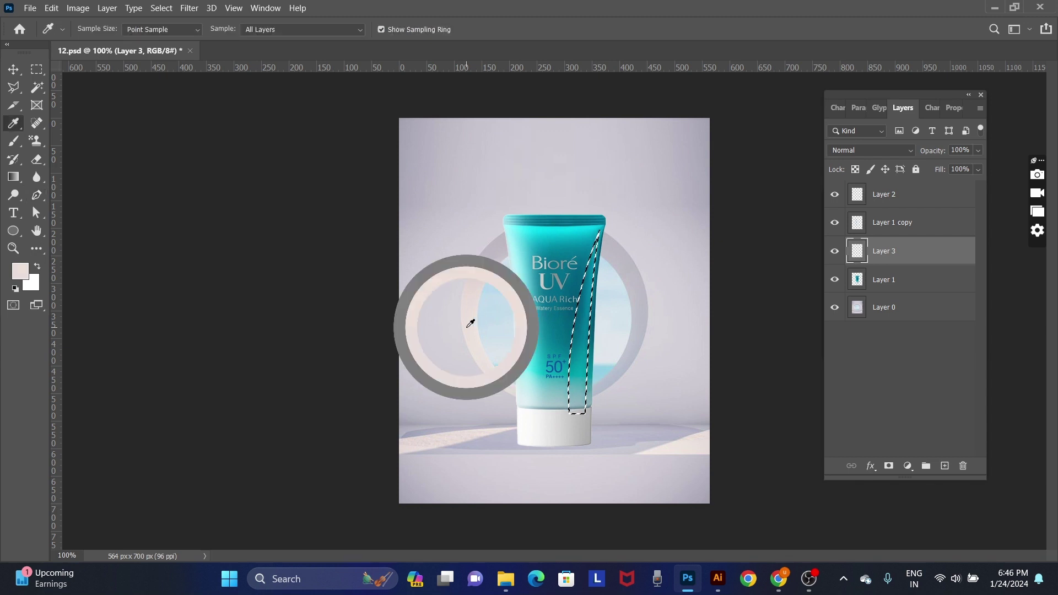
{"action": "key", "text": "alt+BackSpace"}
{"action": "key", "text": "ctrl+d"}
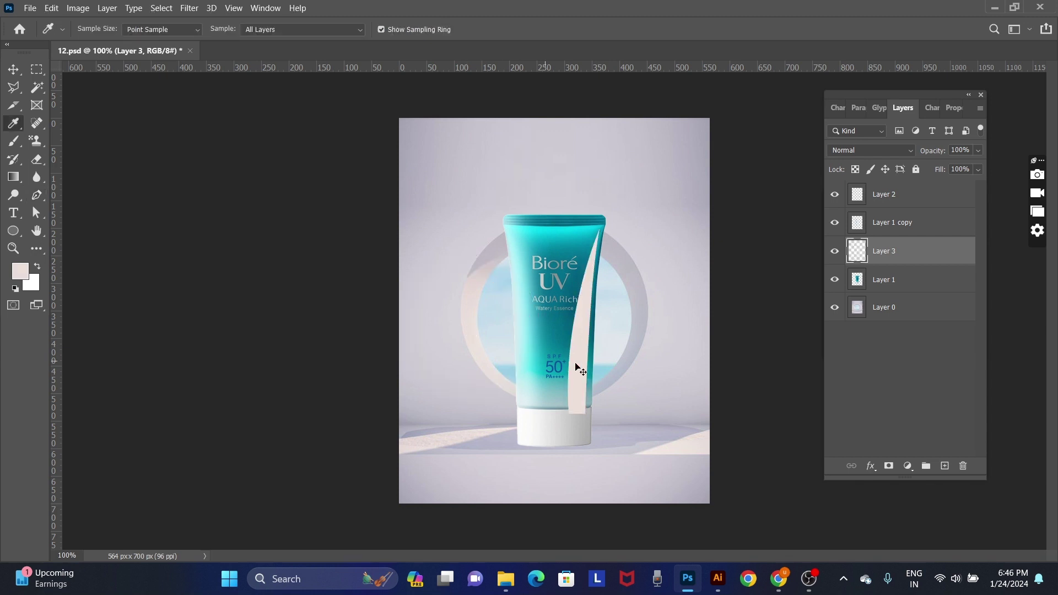
{"action": "key", "text": "v"}
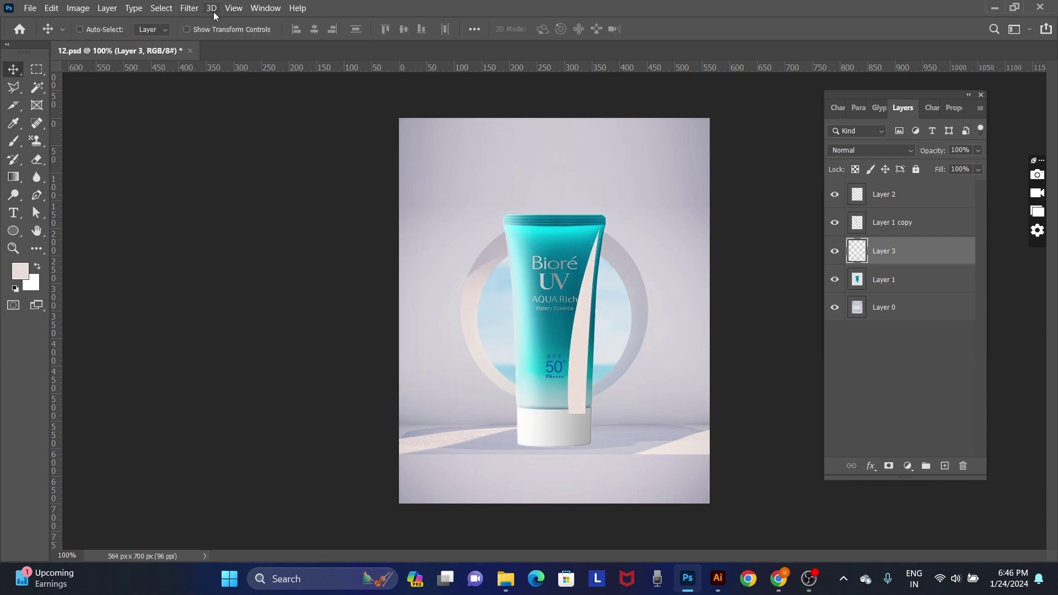
- Soften the streak with an 11.1-pixel Gaussian Blur
{"action": "left_click", "coordinate": [189, 8]}
{"action": "mouse_move", "coordinate": [264, 155]}
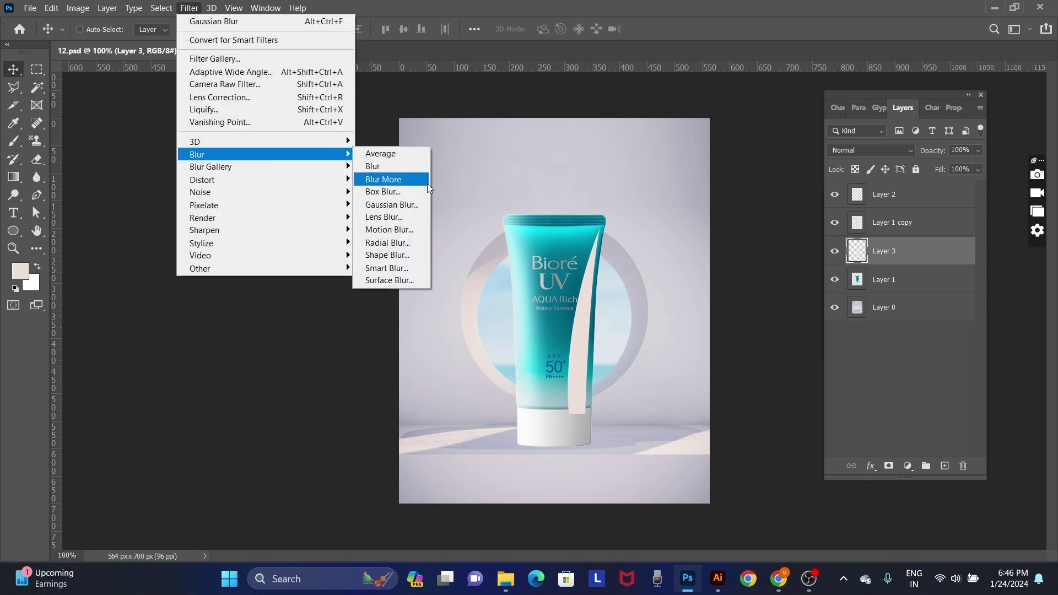
{"action": "left_click", "coordinate": [433, 206]}
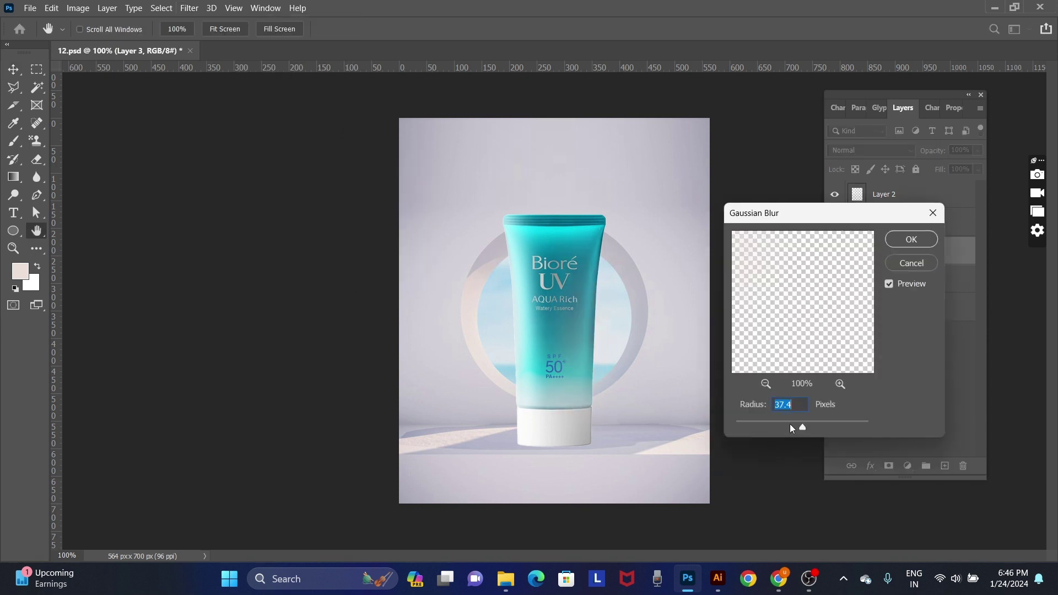
{"action": "left_click_drag", "start_coordinate": [789, 424], "coordinate": [785, 424]}
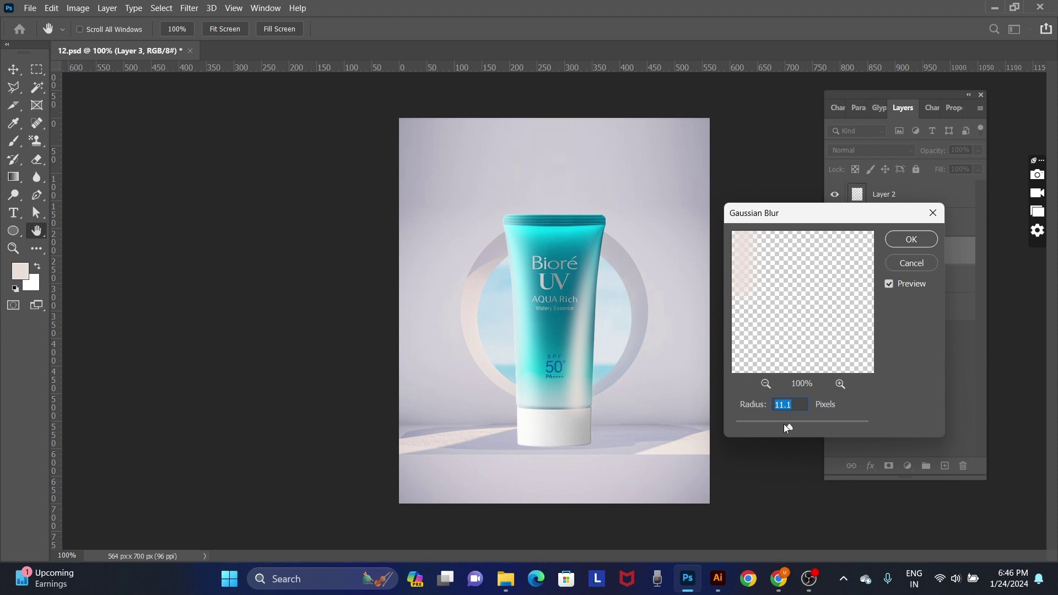
{"action": "key", "text": "Return"}
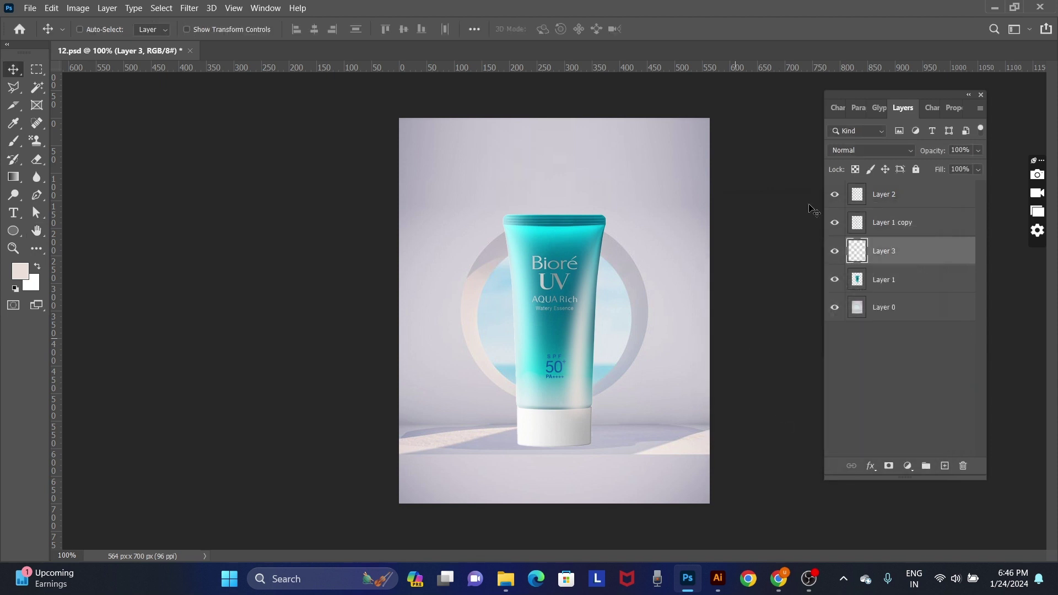
- Set Layer 3's highlight streak to Screen blending at 88% opacity
{"action": "left_click", "coordinate": [870, 150]}
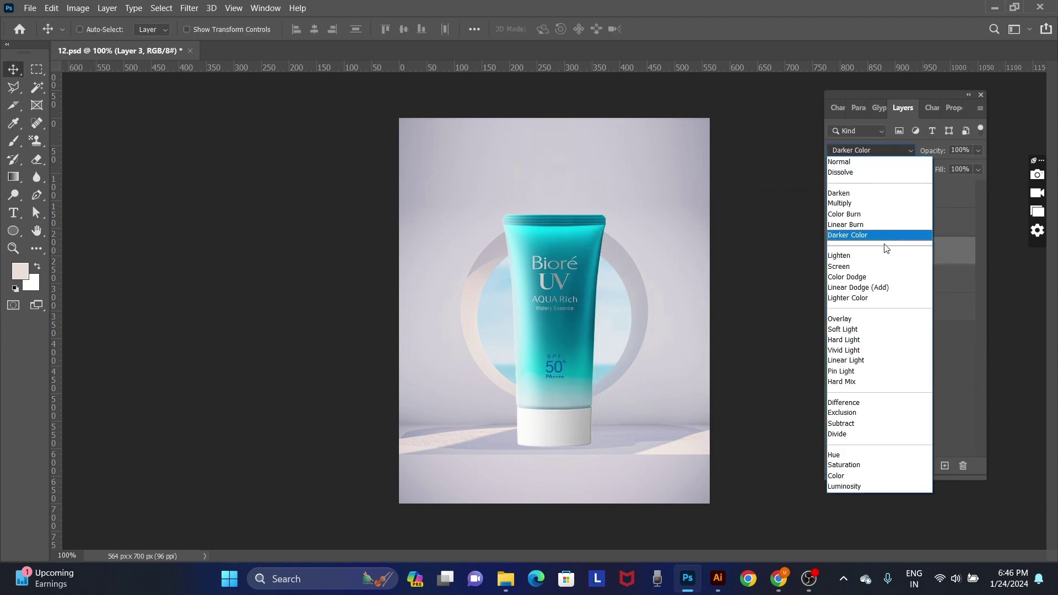
{"action": "left_click", "coordinate": [885, 266]}
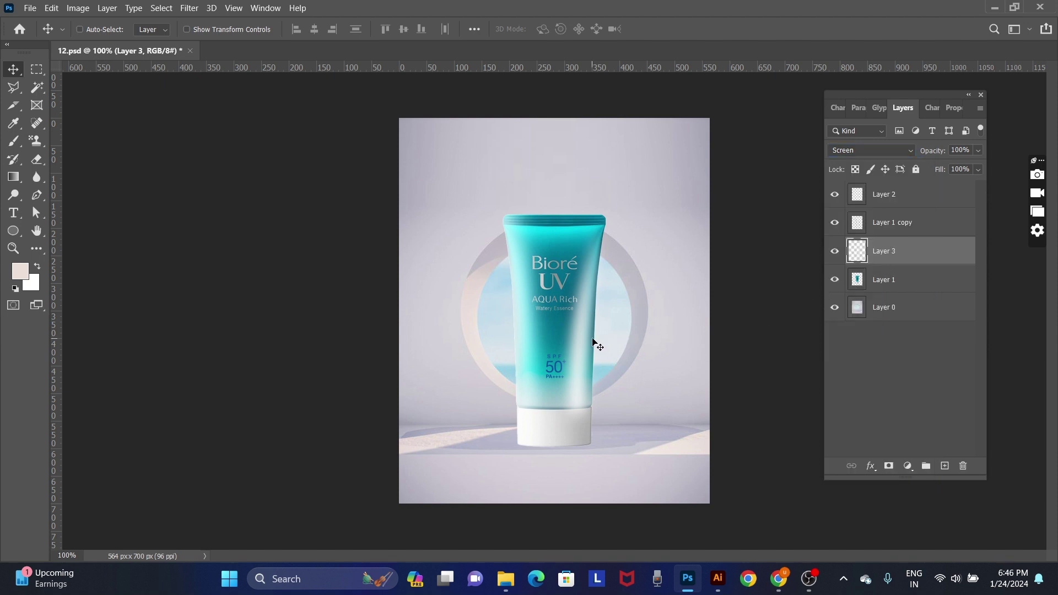
{"action": "key", "text": "2"}
{"action": "key", "text": "5"}
{"action": "key", "text": "5"}
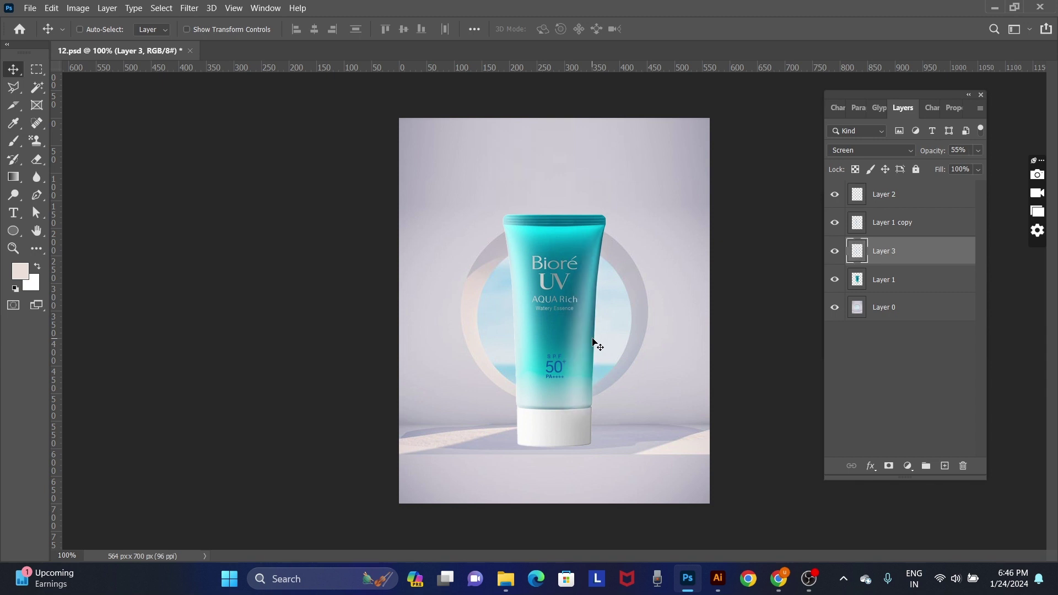
{"action": "key", "text": "8"}
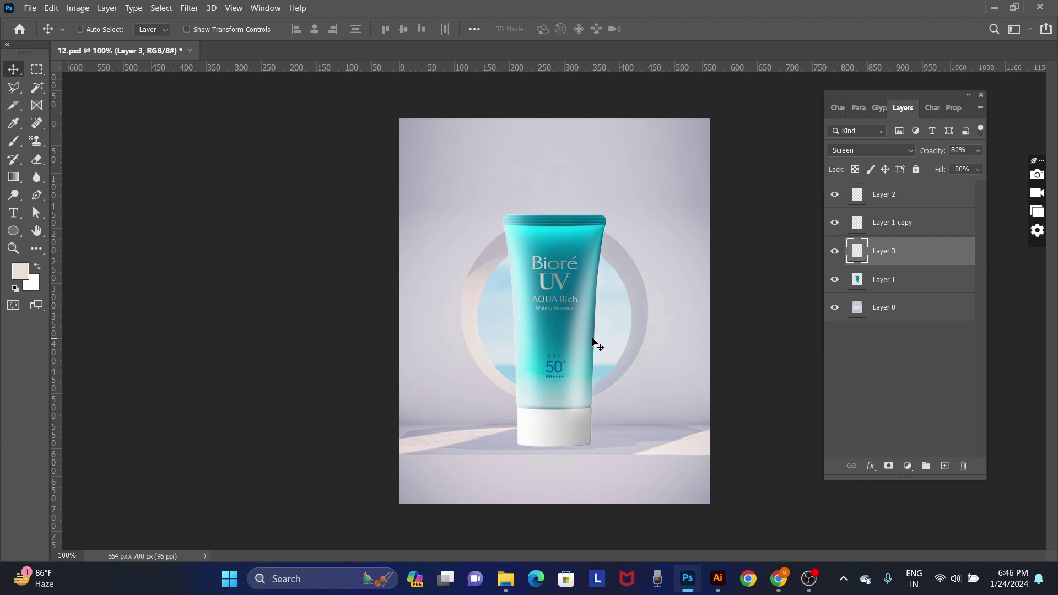
{"action": "key", "text": "3"}
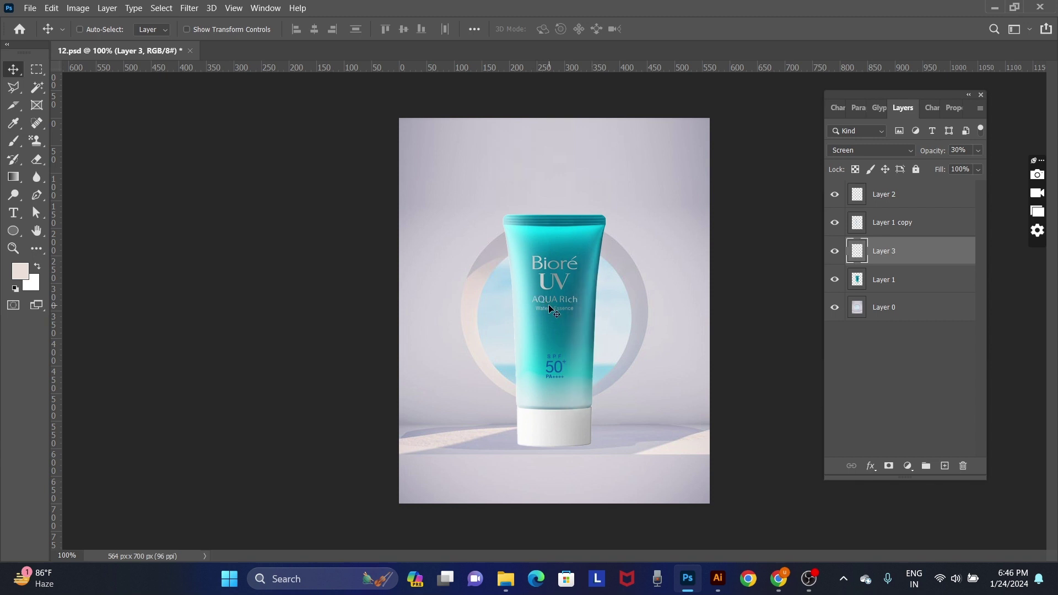
{"action": "key", "text": "8"}
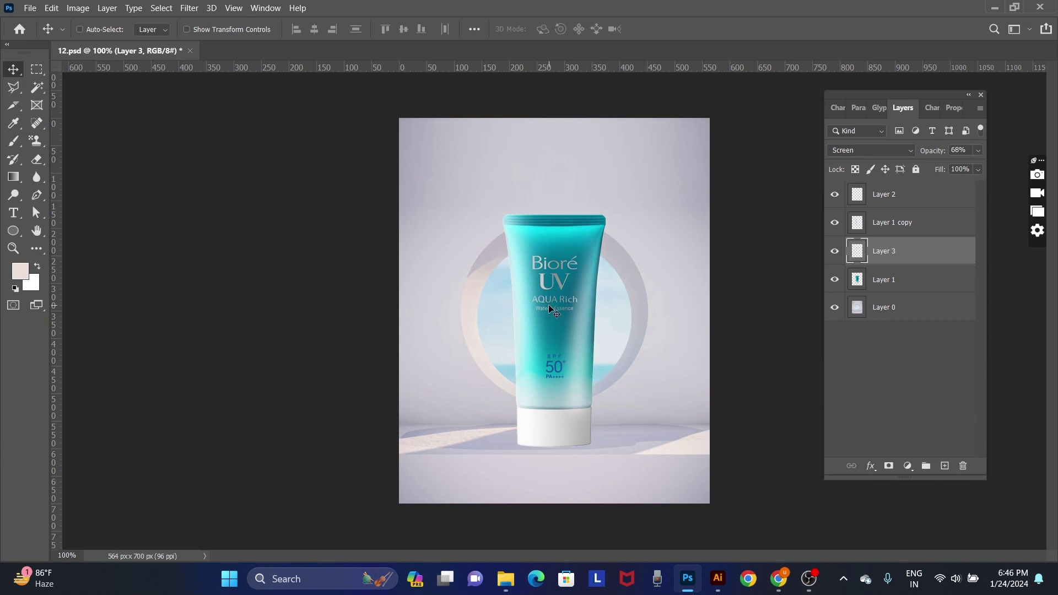
{"action": "key", "text": "8"}
{"action": "key", "text": "8"}
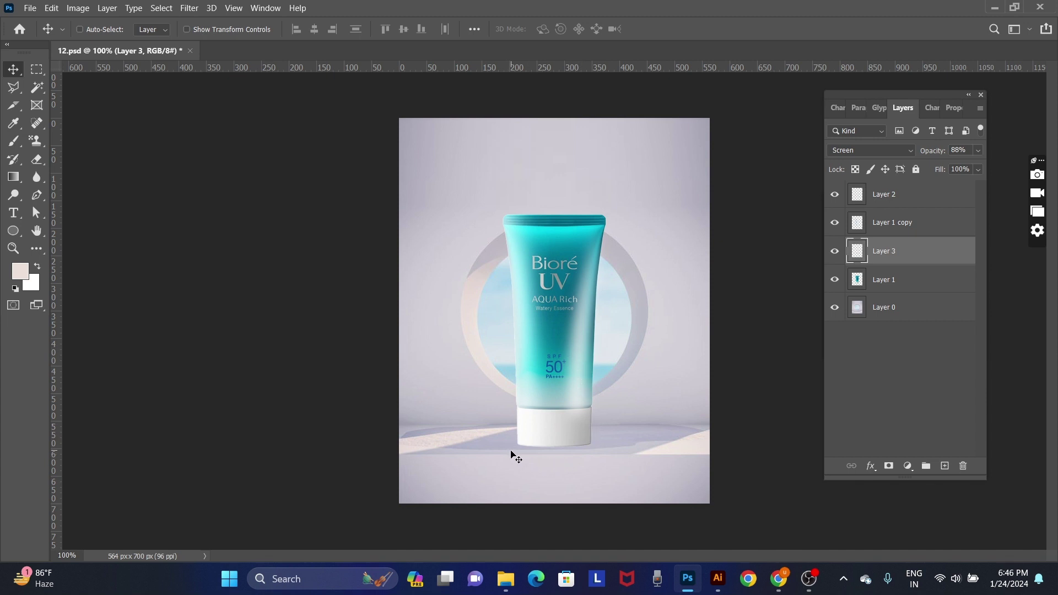
- Add Layer 4 and Pen-trace a shadow shape under the tube's base as a selection
{"action": "key", "text": "ctrl+shift+n"}
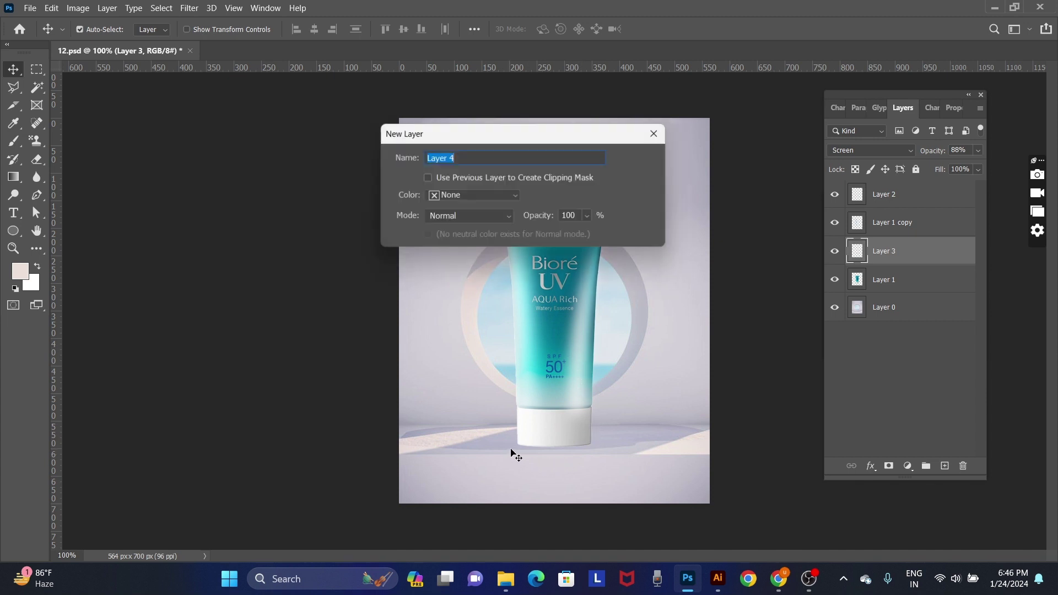
{"action": "key", "text": "Return"}
{"action": "key", "text": "p"}
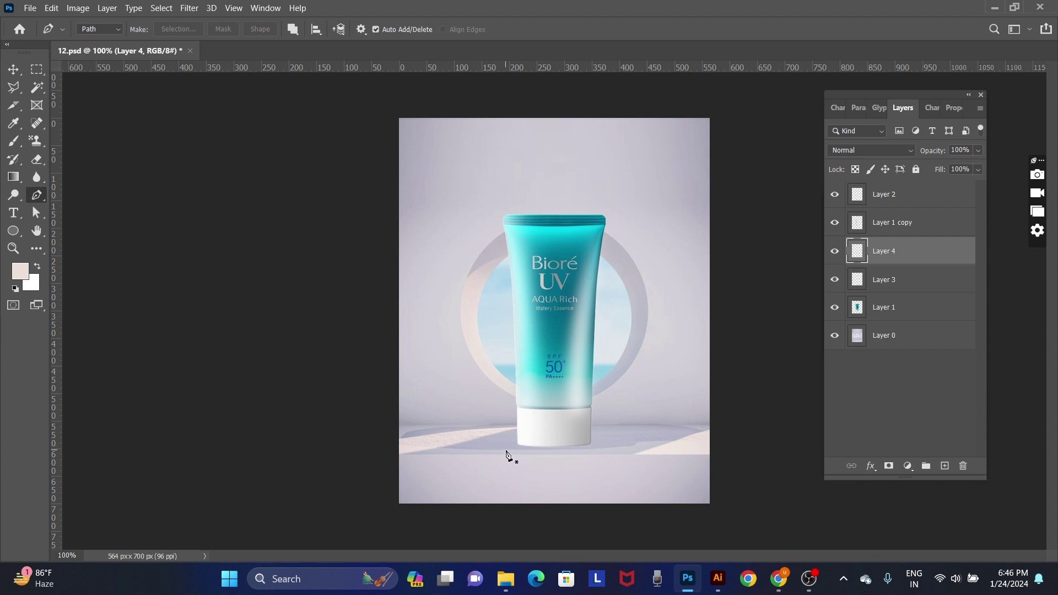
{"action": "left_click", "coordinate": [493, 451]}
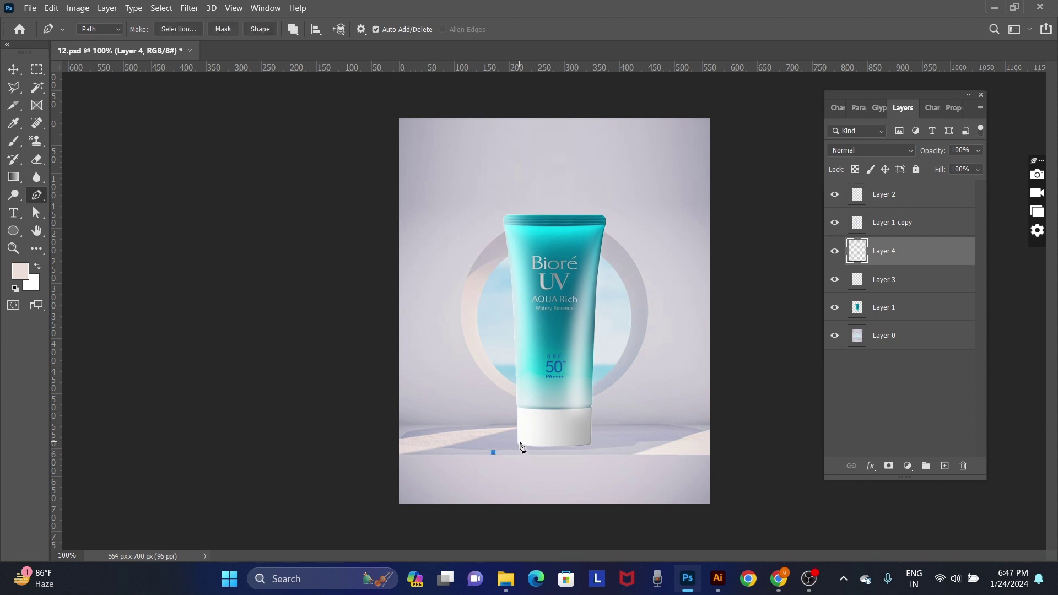
{"action": "left_click", "coordinate": [591, 443]}
{"action": "left_click", "coordinate": [566, 452]}
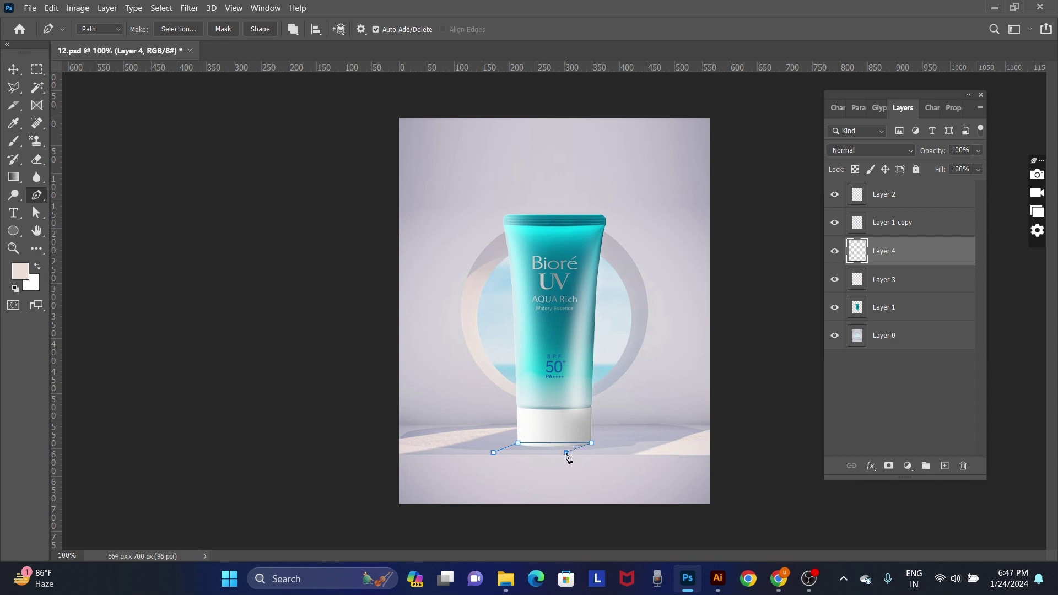
{"action": "left_click", "coordinate": [493, 452]}
{"action": "key", "text": "ctrl+Return"}
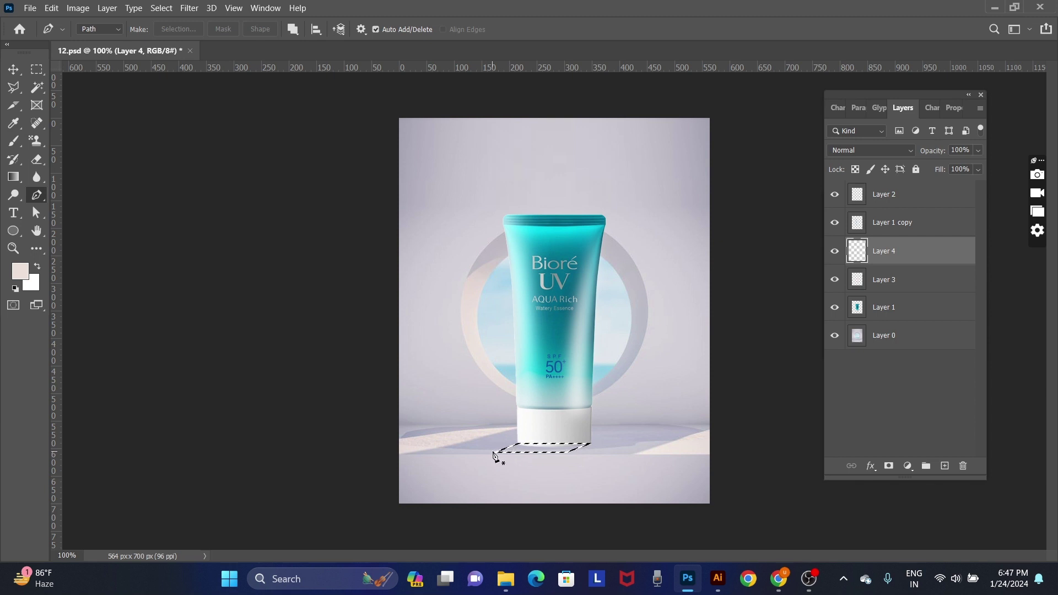
- Paint the shadow selection with the sampled lavender backdrop colour and deselect
{"action": "key", "text": "b"}
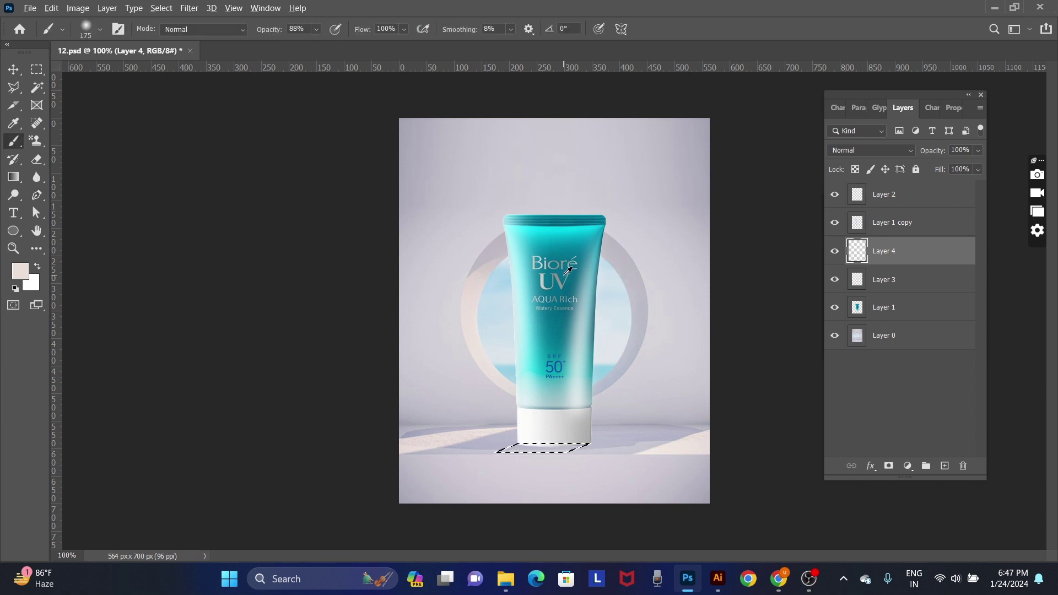
{"action": "left_click", "coordinate": [576, 270], "text": "alt"}
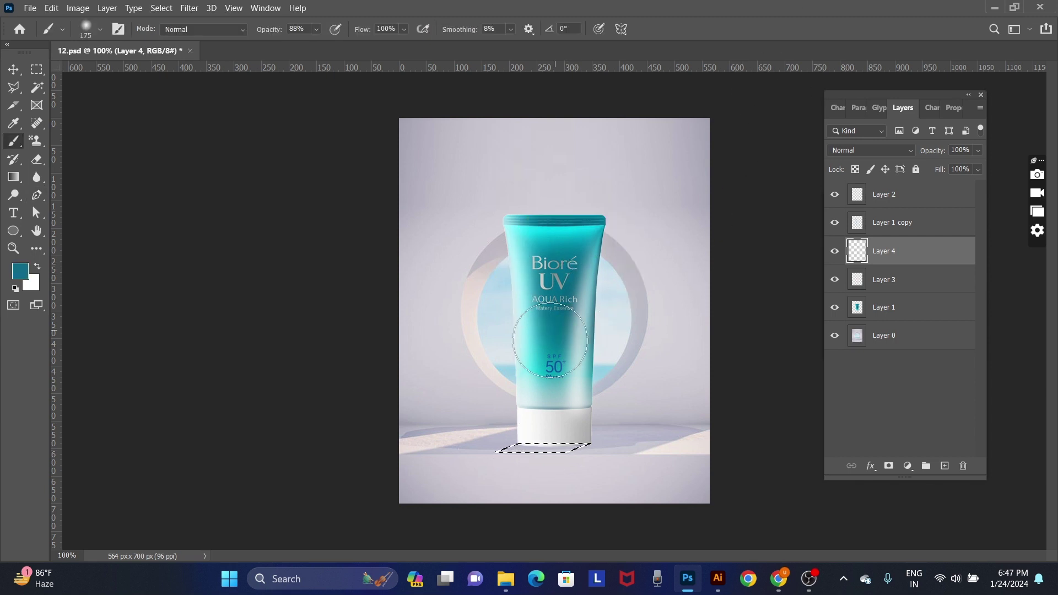
{"action": "left_click", "coordinate": [655, 425], "text": "alt"}
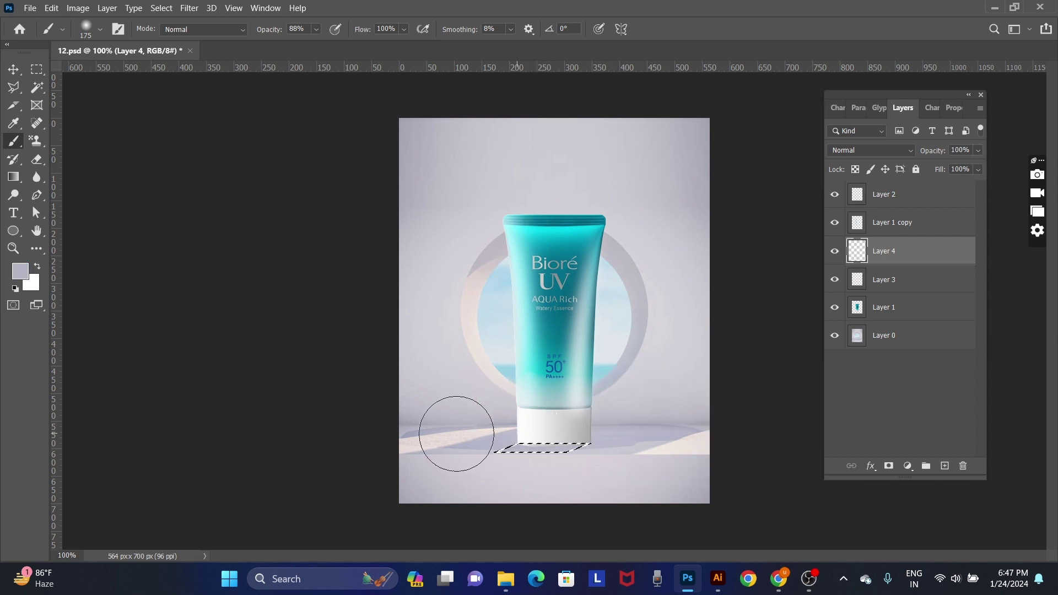
{"action": "key", "text": "ctrl+d"}
{"action": "key", "text": "v"}
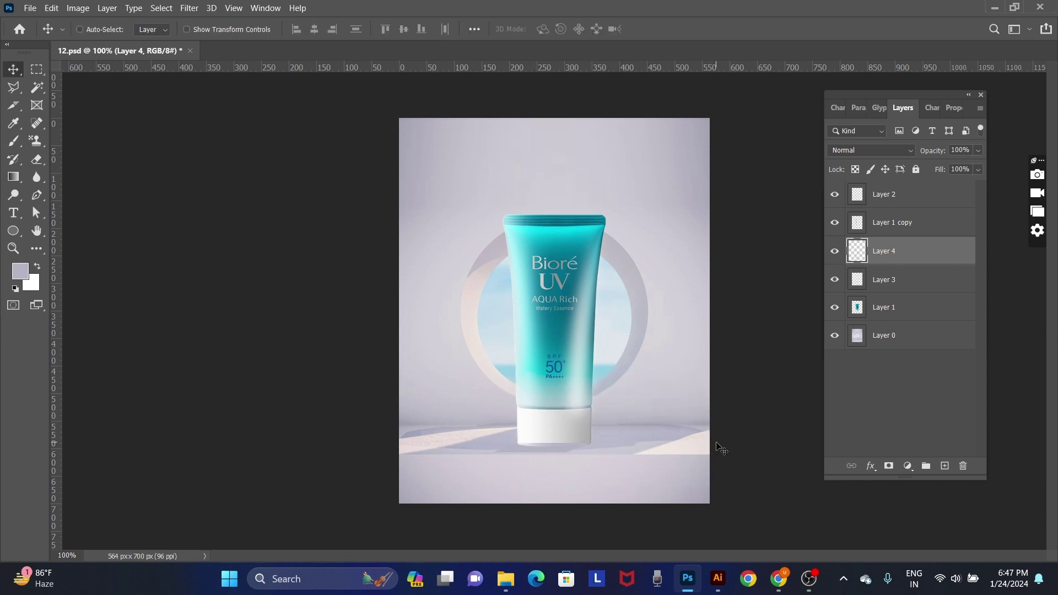
{"action": "key", "text": "ctrl+m"}
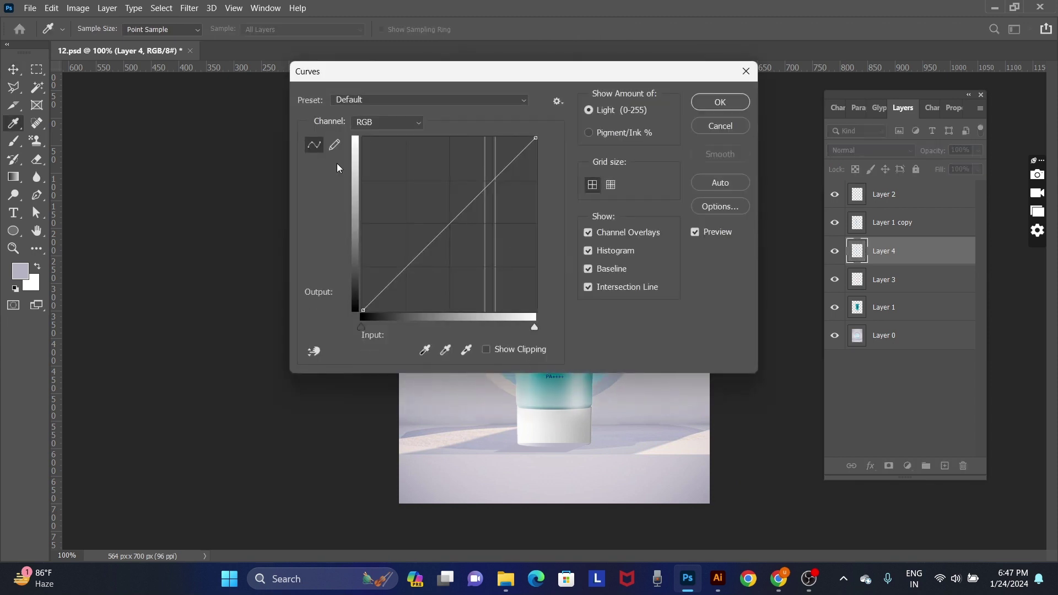
- Darken the shadow slightly with Curves and move Layer 4 below the tube layer
{"action": "left_click_drag", "start_coordinate": [476, 194], "coordinate": [485, 205]}
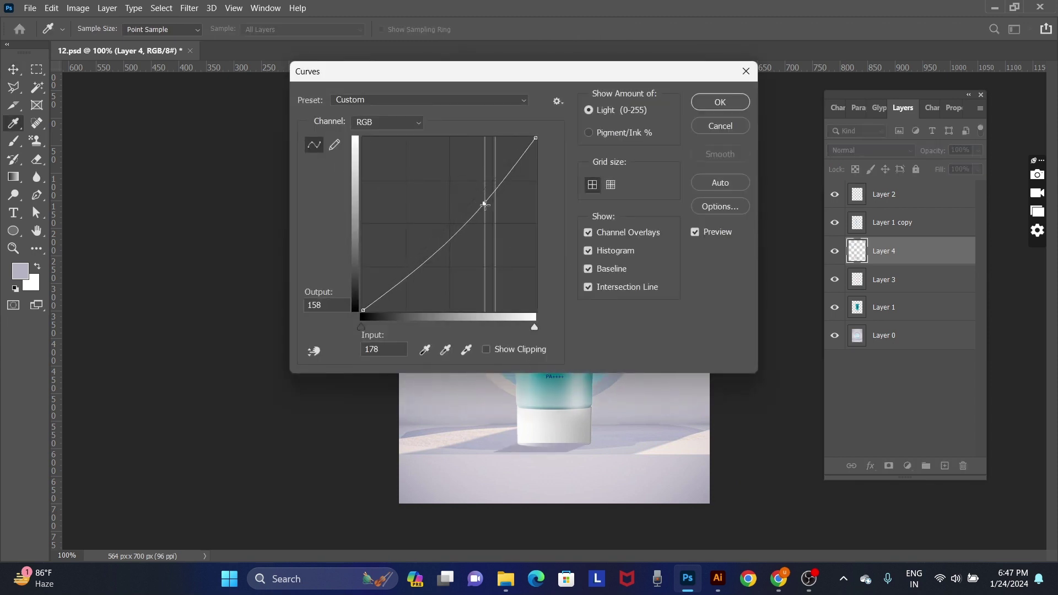
{"action": "key", "text": "Return"}
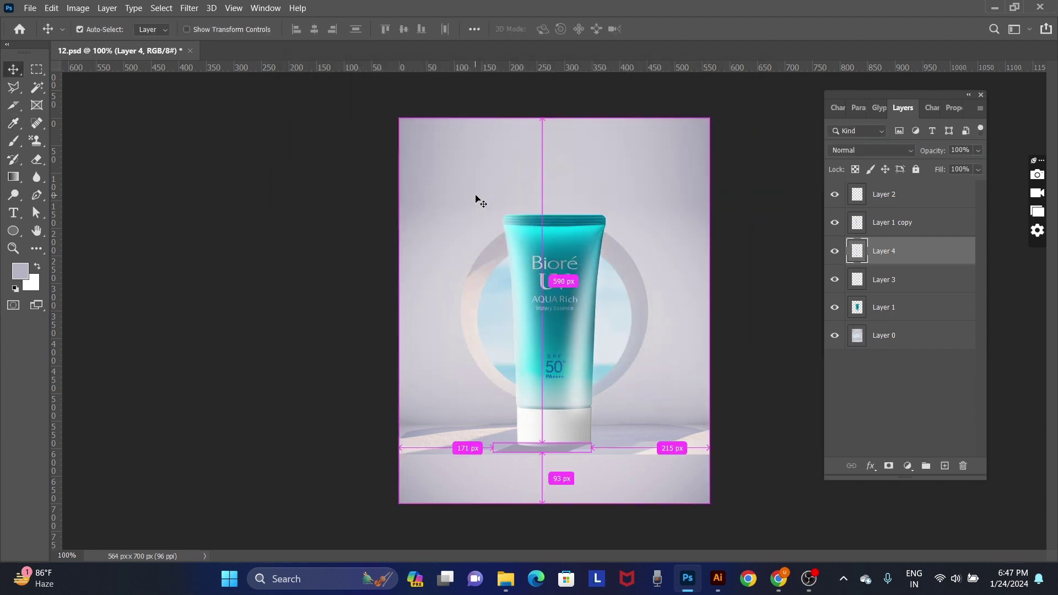
{"action": "key", "text": "ctrl+bracketleft"}
{"action": "key", "text": "ctrl+bracketleft"}
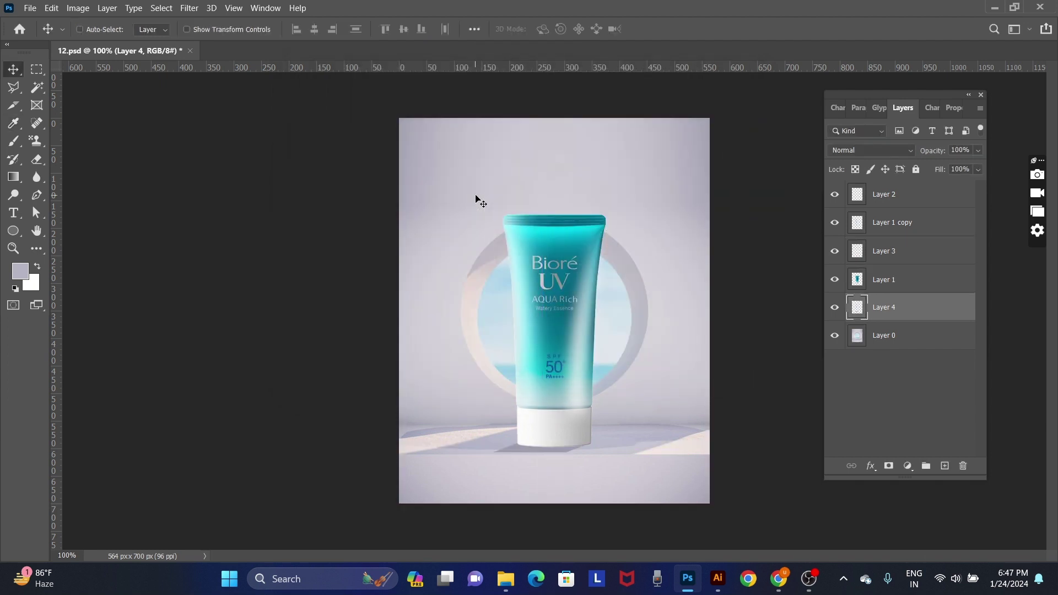
- Stretch the shadow slightly downward and nudge it up into place
{"action": "key", "text": "ctrl+t"}
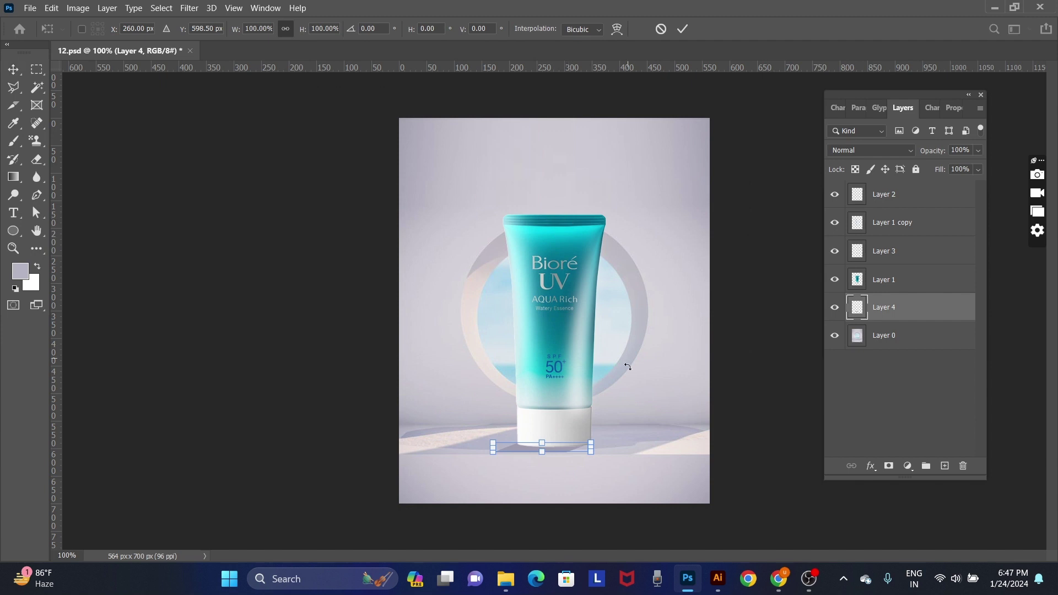
{"action": "left_click_drag", "start_coordinate": [591, 447], "coordinate": [593, 456]}
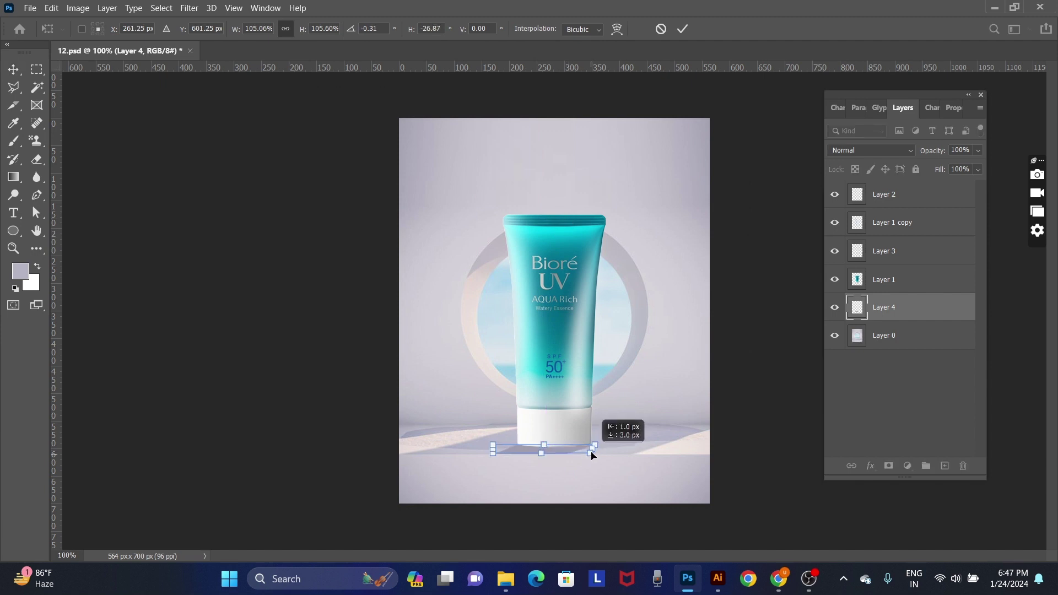
{"action": "left_click_drag", "start_coordinate": [593, 456], "coordinate": [592, 454]}
{"action": "key", "text": "Return"}
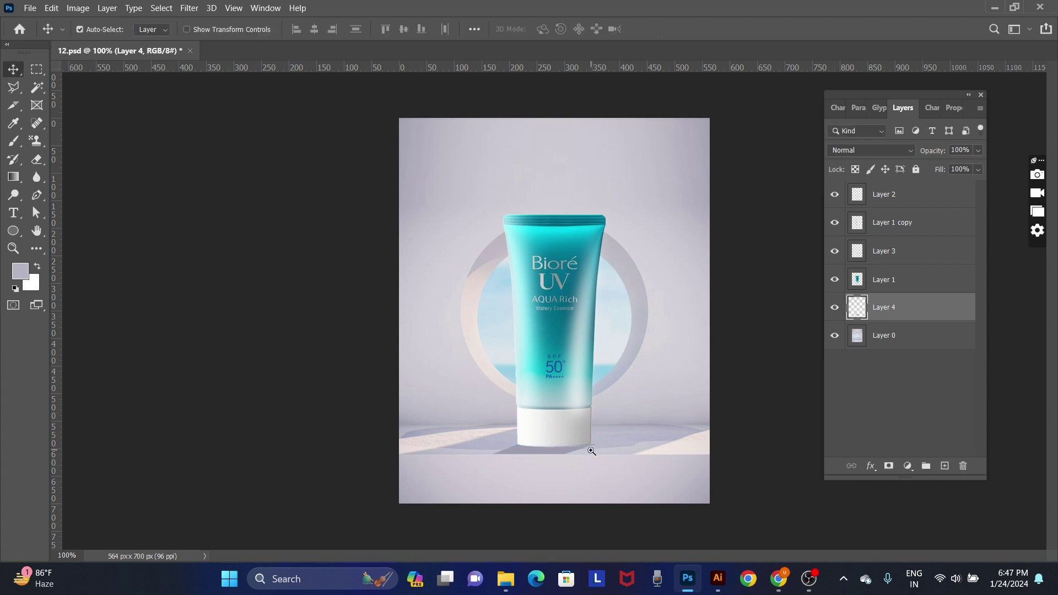
{"action": "scroll", "coordinate": [594, 452], "scroll_direction": "up", "scroll_amount": 1}
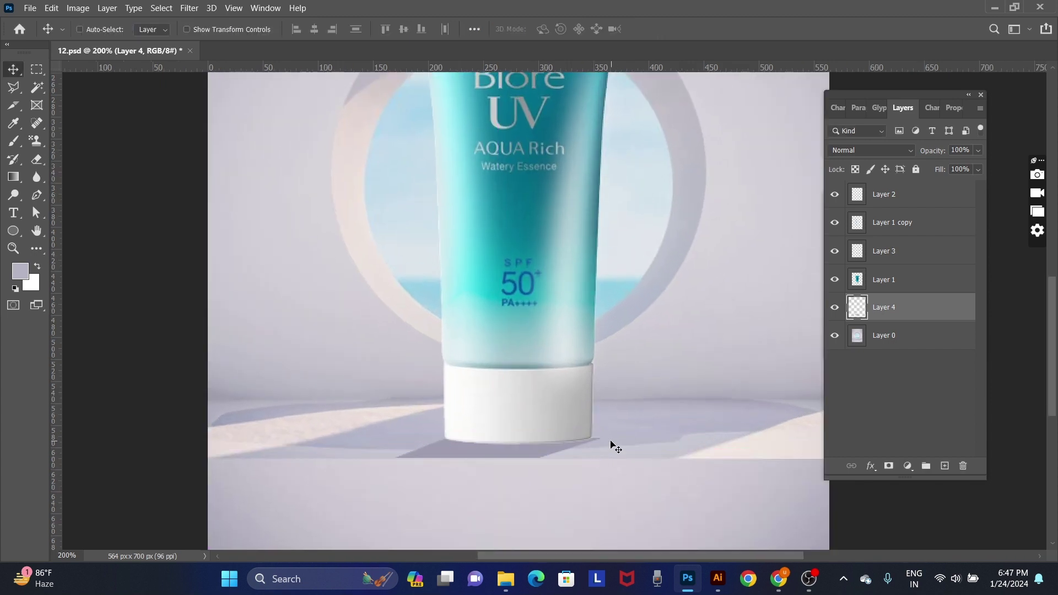
{"action": "key", "text": "Up"}
- Shrink the eraser to 50 px to clean up the shadow's right edge
{"action": "key", "text": "e"}
{"action": "key", "text": "bracketleft"}
{"action": "key", "text": "bracketleft"}
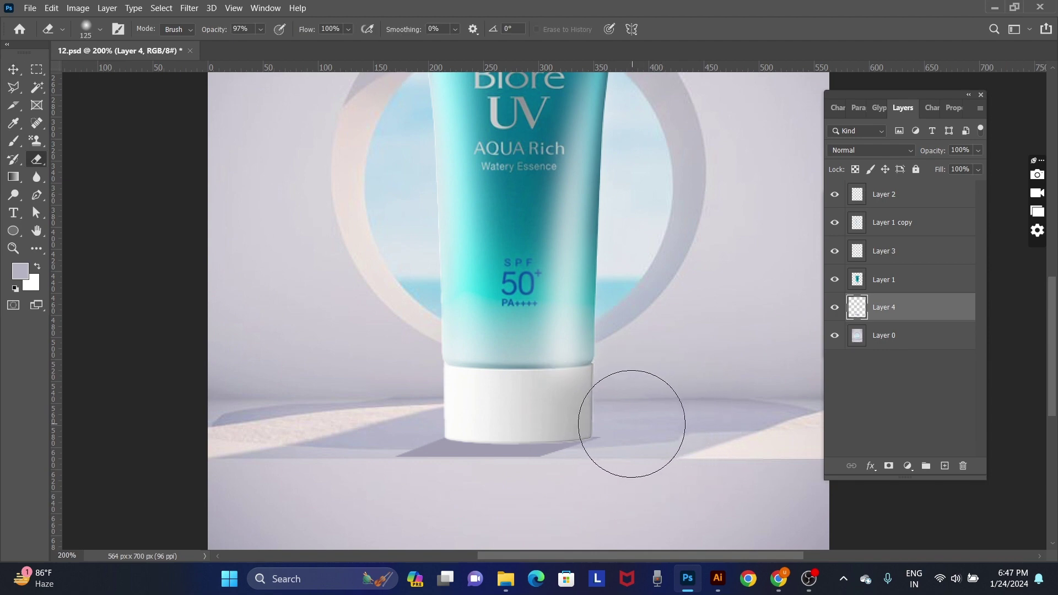
{"action": "key", "text": "bracketleft"}
{"action": "key", "text": "bracketleft"}
{"action": "key", "text": "bracketleft"}
{"action": "key", "text": "bracketleft"}
{"action": "key", "text": "bracketleft"}
{"action": "key", "text": "bracketleft"}
{"action": "key", "text": "bracketleft"}
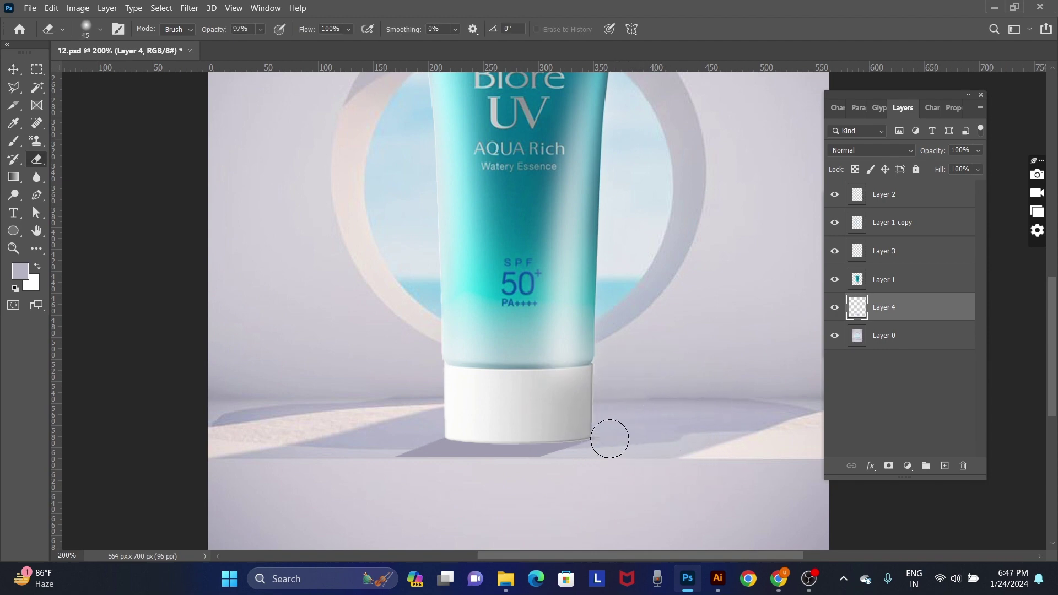
{"action": "scroll", "coordinate": [541, 476], "scroll_direction": "down", "scroll_amount": 2}
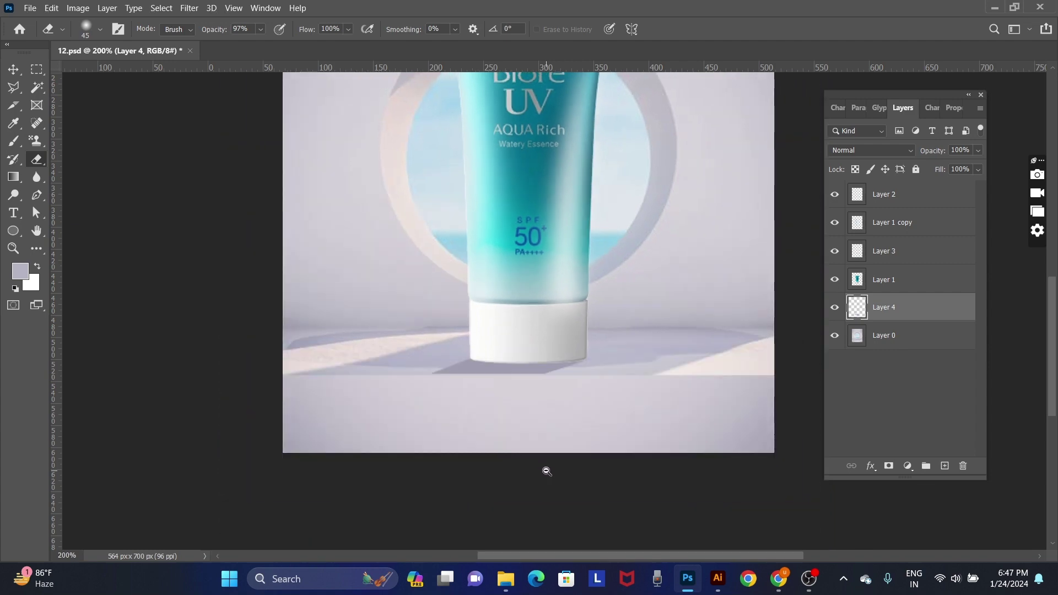
{"action": "key", "text": "ctrl+minus"}
- Soften Layer 4's shadow under the tube with a 3-pixel Gaussian Blur
{"action": "key", "text": "v"}
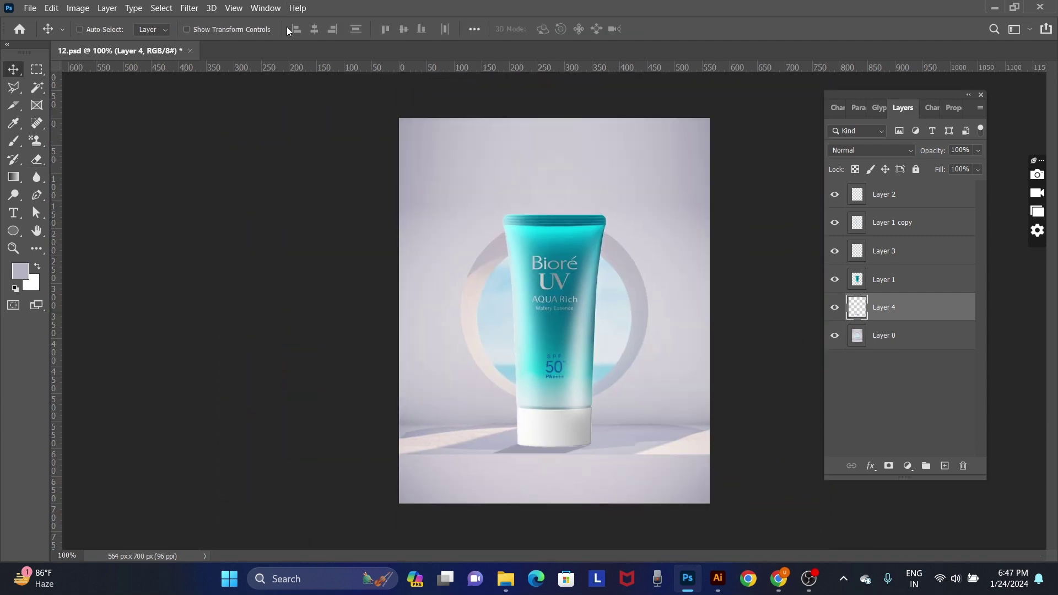
{"action": "left_click", "coordinate": [189, 8]}
{"action": "mouse_move", "coordinate": [197, 154]}
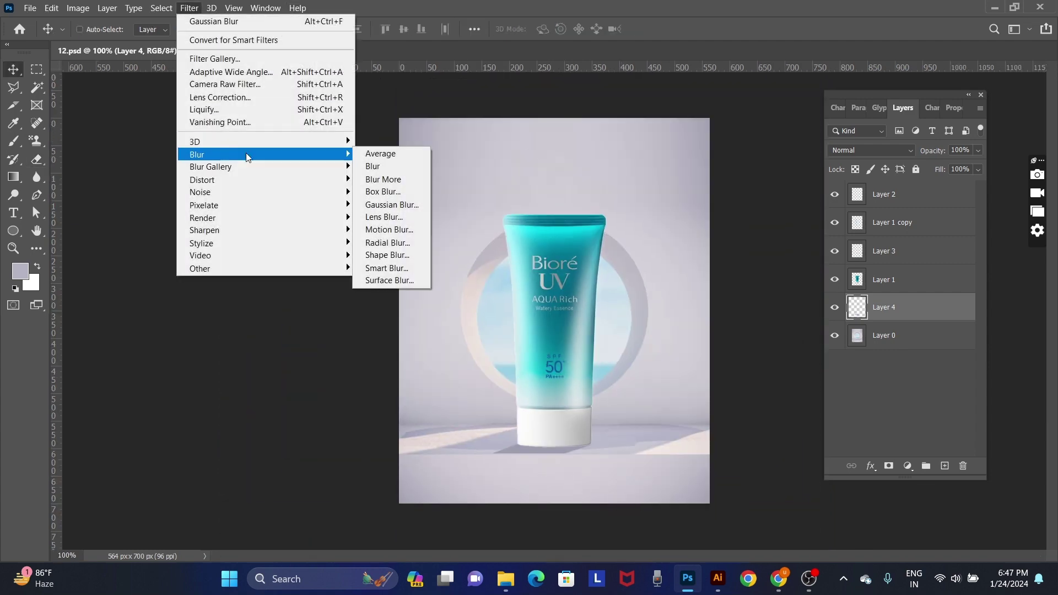
{"action": "left_click", "coordinate": [384, 205]}
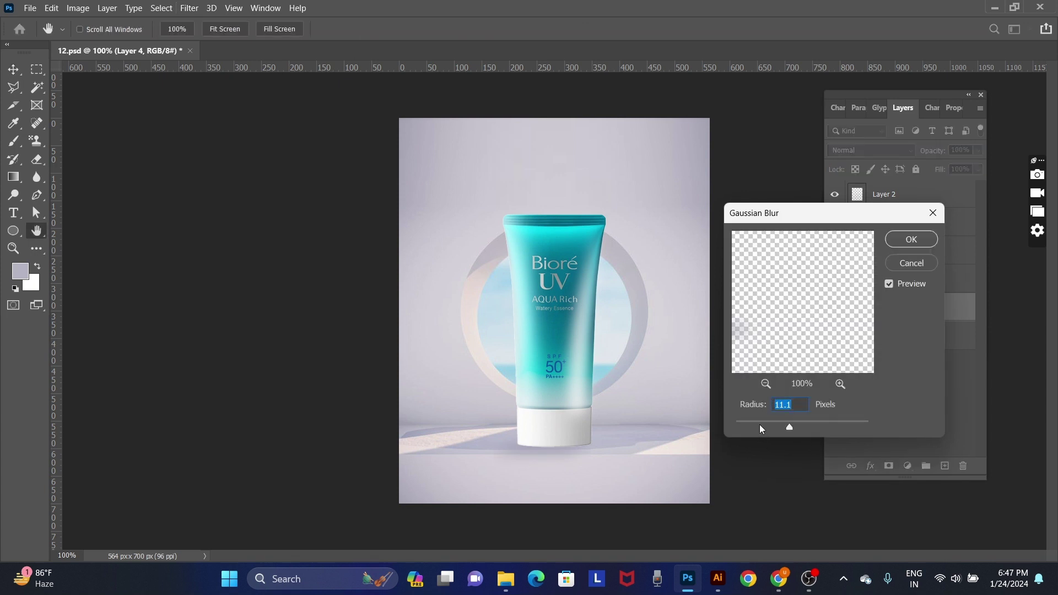
{"action": "mouse_move", "coordinate": [759, 424]}
{"action": "left_mouse_down"}
{"action": "mouse_move", "coordinate": [737, 421]}
{"action": "mouse_move", "coordinate": [750, 421]}
{"action": "left_mouse_up"}
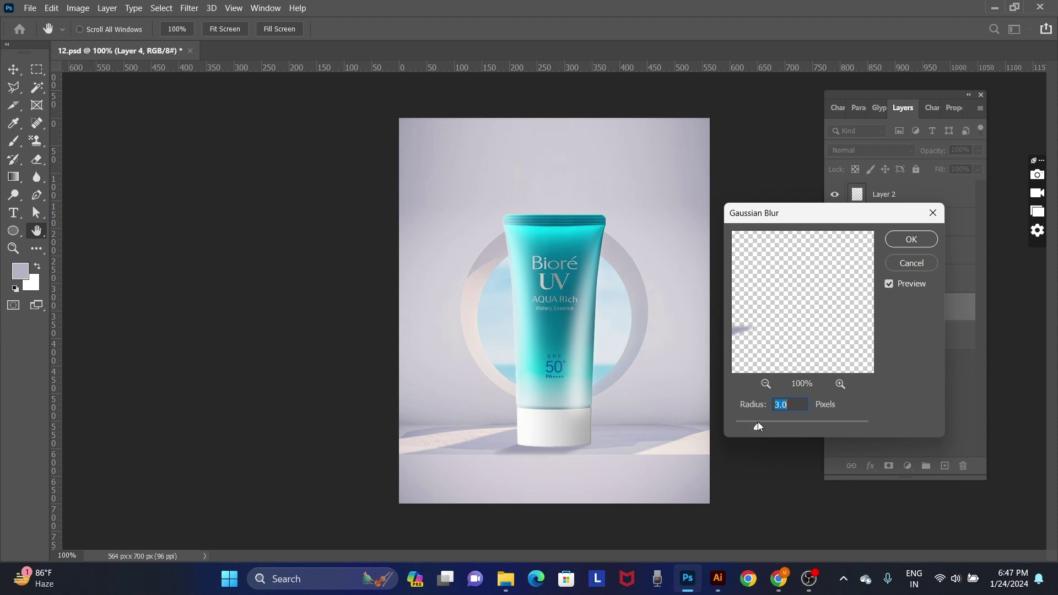
{"action": "key", "text": "Return"}
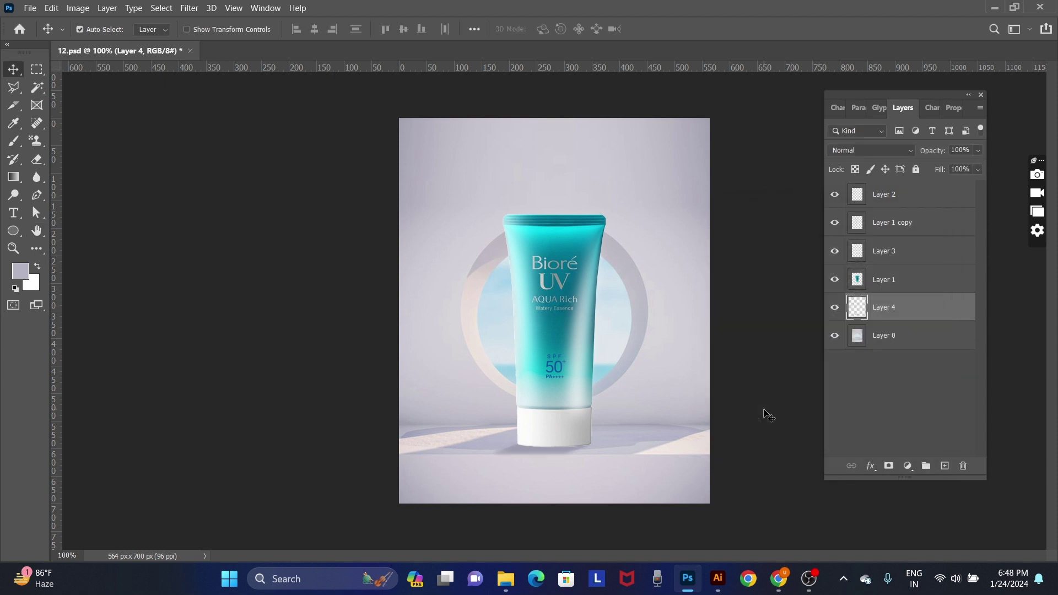
- Stretch the shadow slightly wider toward the right with Free Transform
{"action": "key", "text": "ctrl+t"}
{"action": "left_click_drag", "start_coordinate": [595, 448], "coordinate": [599, 450]}
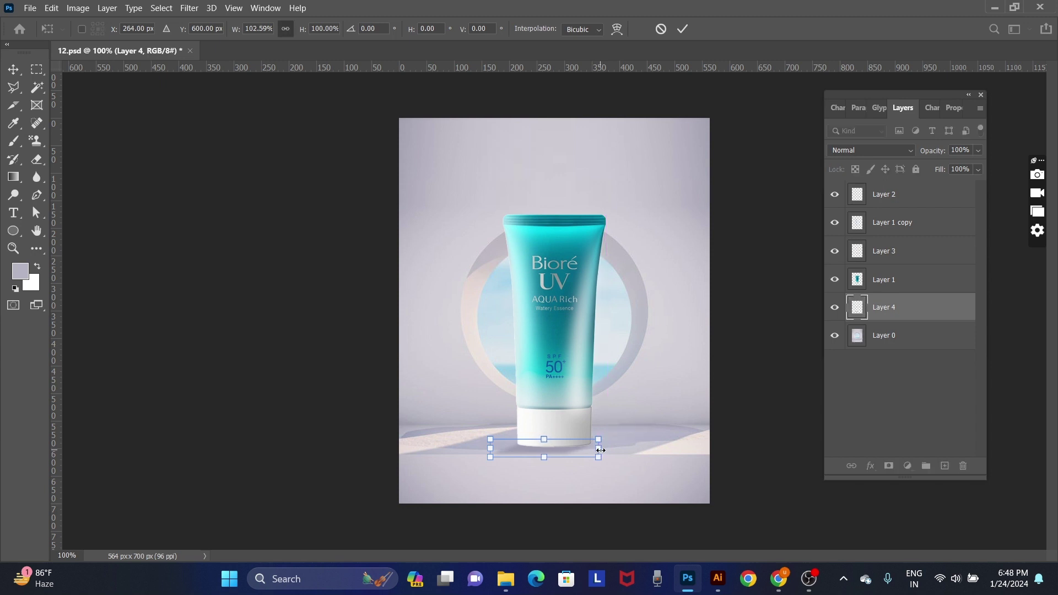
{"action": "key", "text": "Return"}
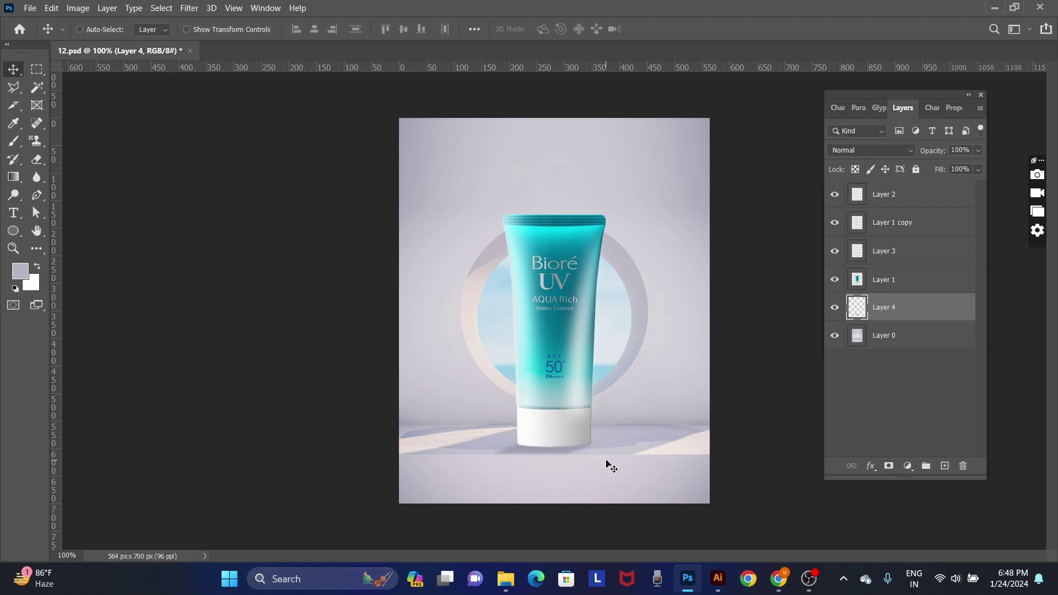
- Load the tube's outline as a selection and add a new Layer 5 above it
{"action": "left_click", "coordinate": [884, 284]}
{"action": "left_click", "coordinate": [860, 286], "text": "ctrl"}
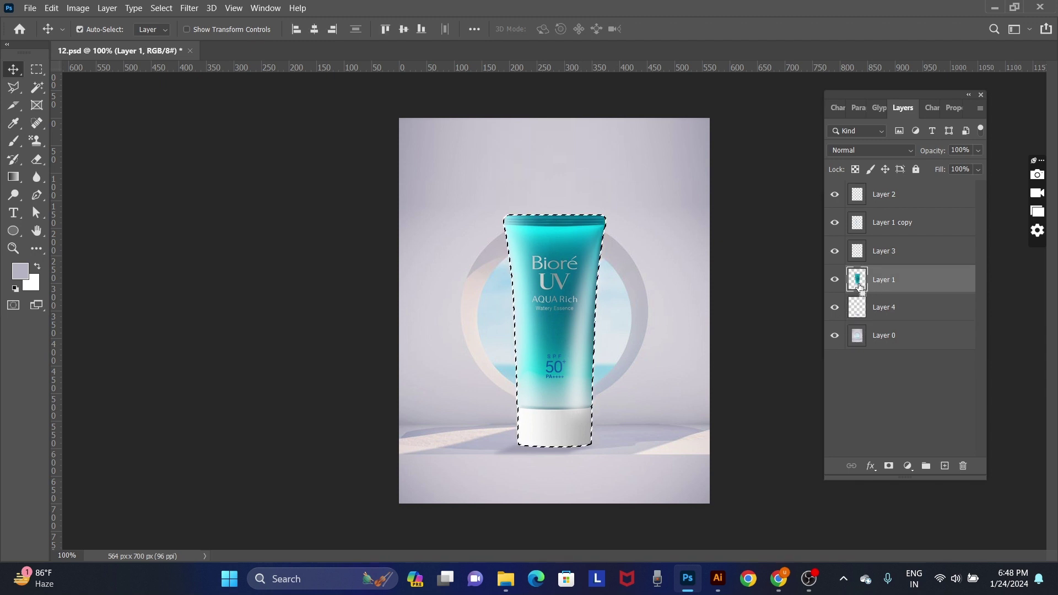
{"action": "key", "text": "ctrl+shift+n"}
{"action": "key", "text": "Return"}
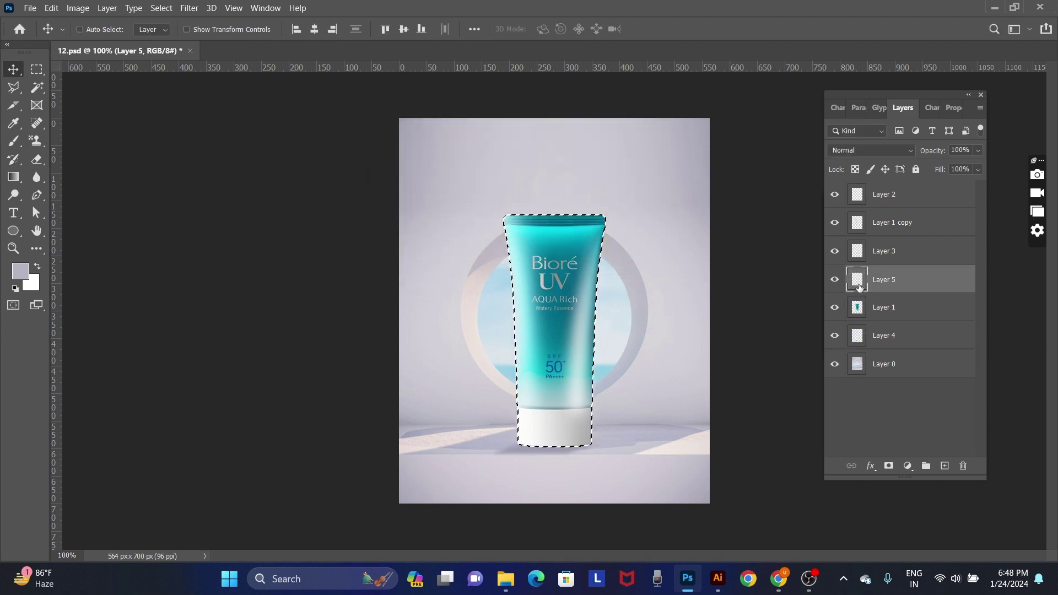
- Paint sampled lavender over the tube's lower part with a 300 px brush, then deselect
{"action": "key", "text": "b"}
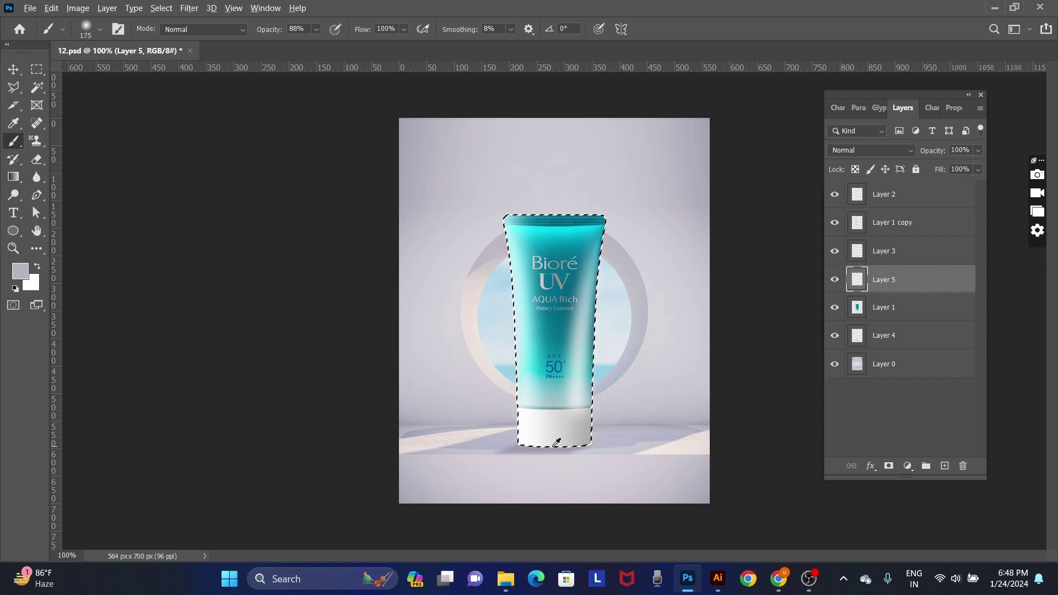
{"action": "left_click", "coordinate": [556, 443], "text": "alt"}
{"action": "key", "text": "bracketright"}
{"action": "key", "text": "bracketright"}
{"action": "key", "text": "bracketright"}
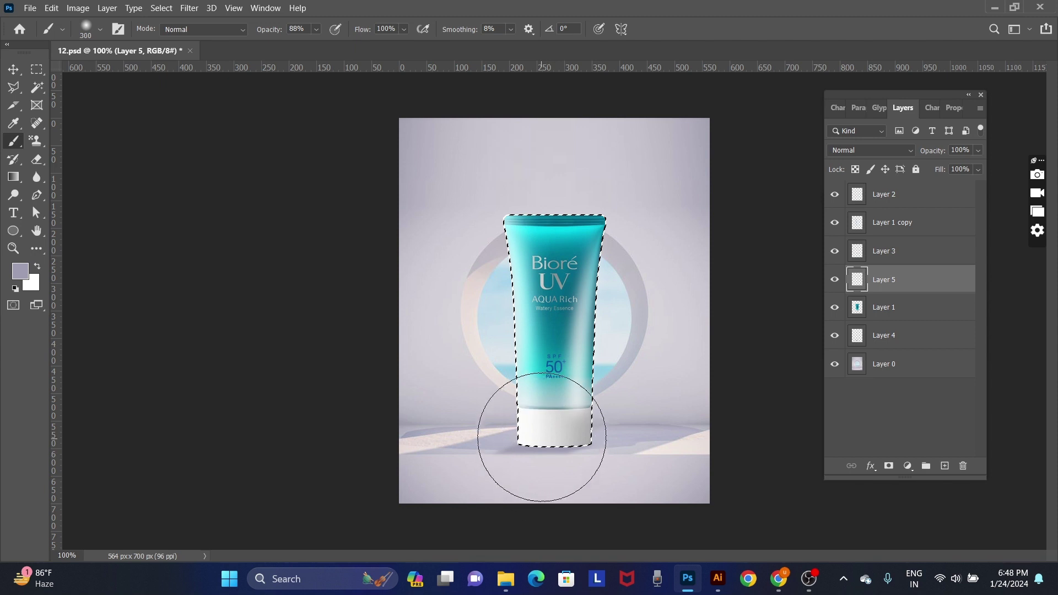
{"action": "left_click_drag", "start_coordinate": [541, 437], "coordinate": [545, 491]}
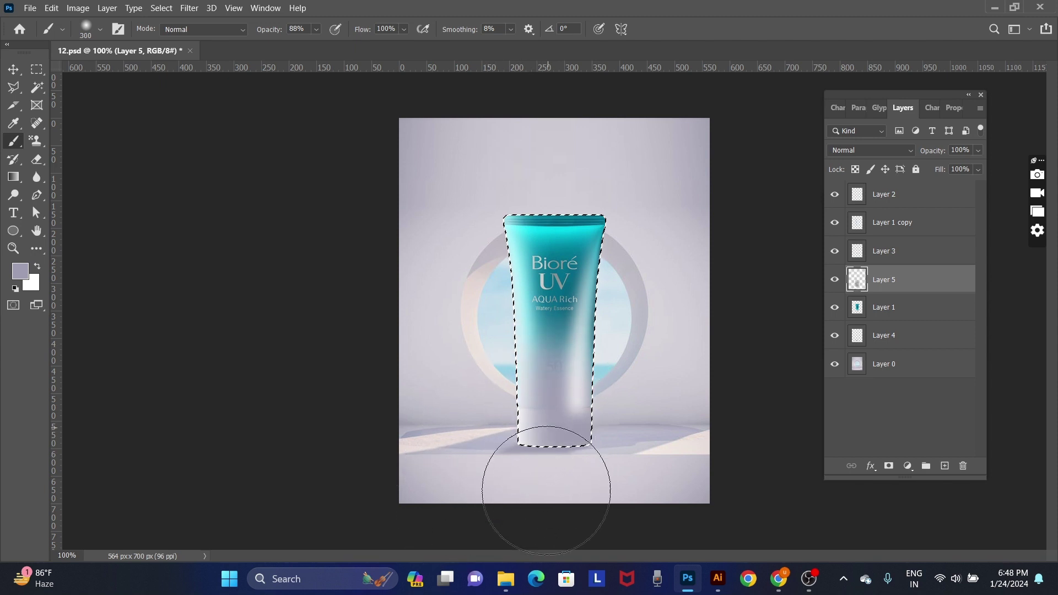
{"action": "key", "text": "ctrl+d"}
- Set Layer 5's blend mode to Linear Burn
{"action": "key", "text": "v"}
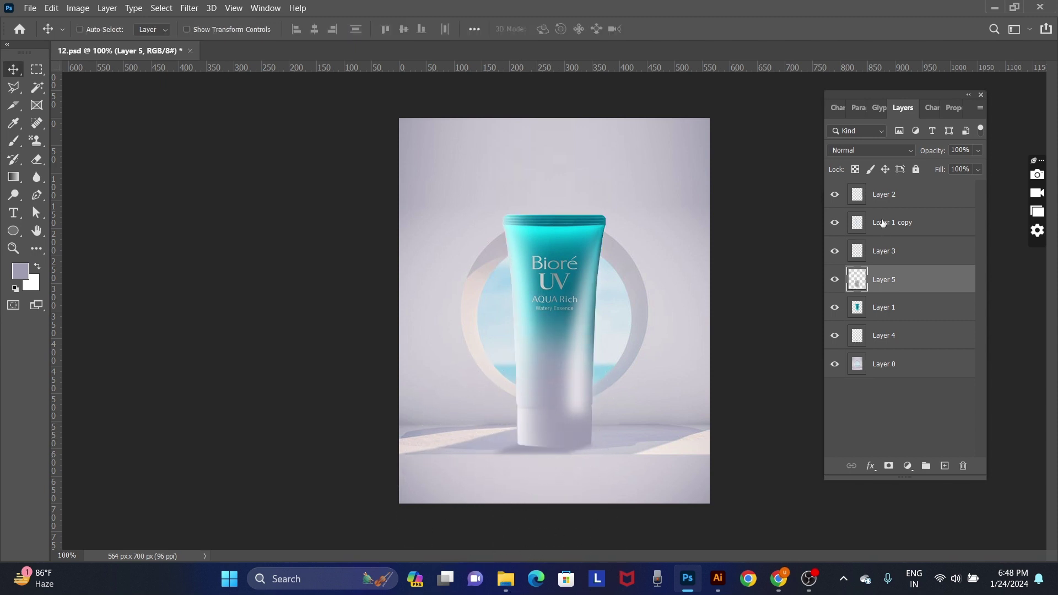
{"action": "left_click", "coordinate": [852, 149]}
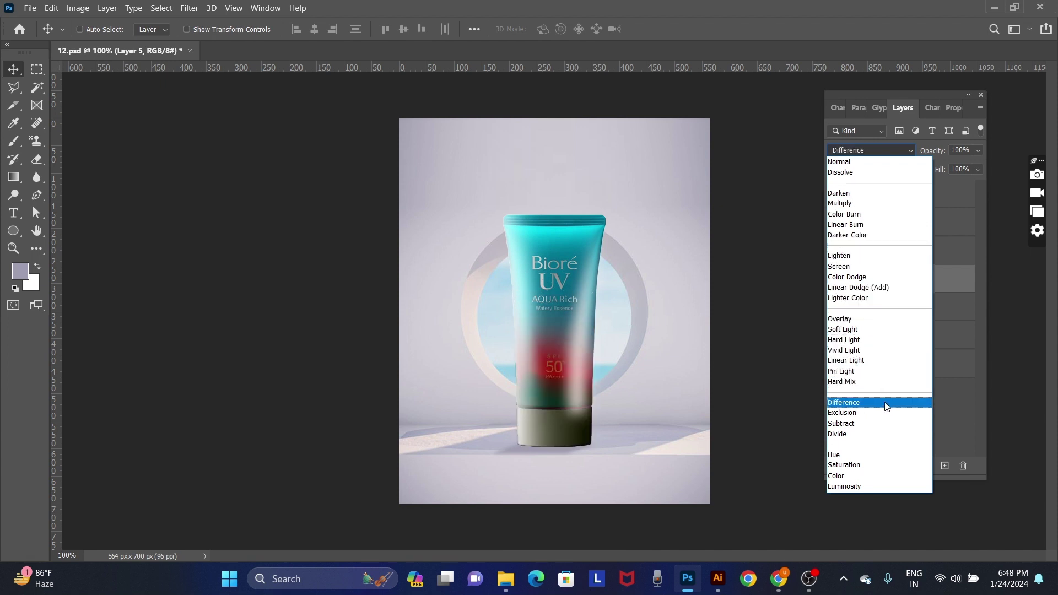
{"action": "left_click", "coordinate": [876, 226]}
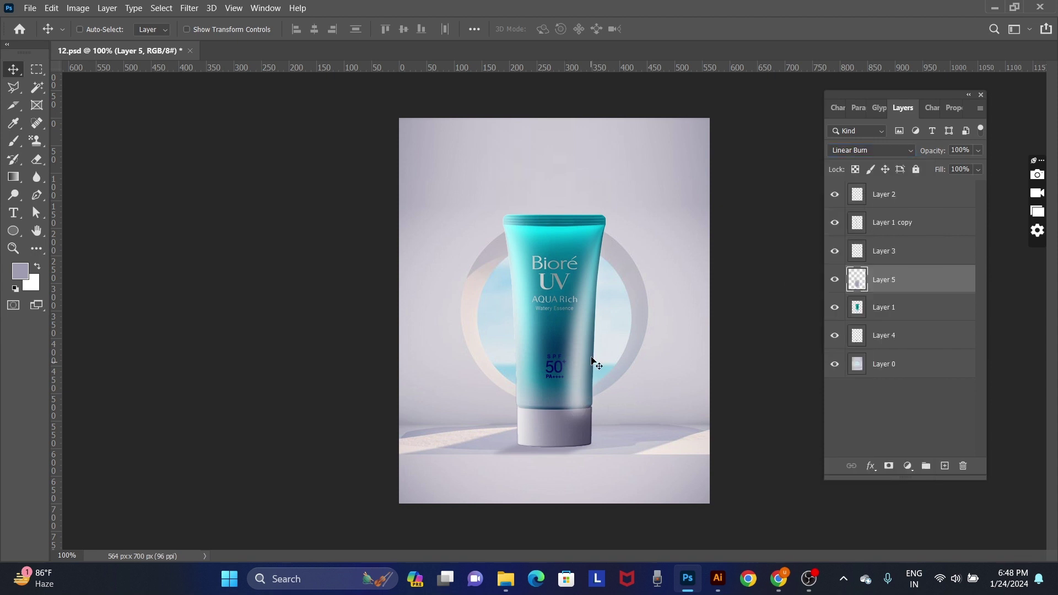
{"action": "key", "text": "r"}
- Erase Layer 5 over the SPF 50 print and the lower tube and cap with a 175 px eraser
{"action": "key", "text": "e"}
{"action": "left_click_drag", "start_coordinate": [559, 353], "coordinate": [556, 375]}
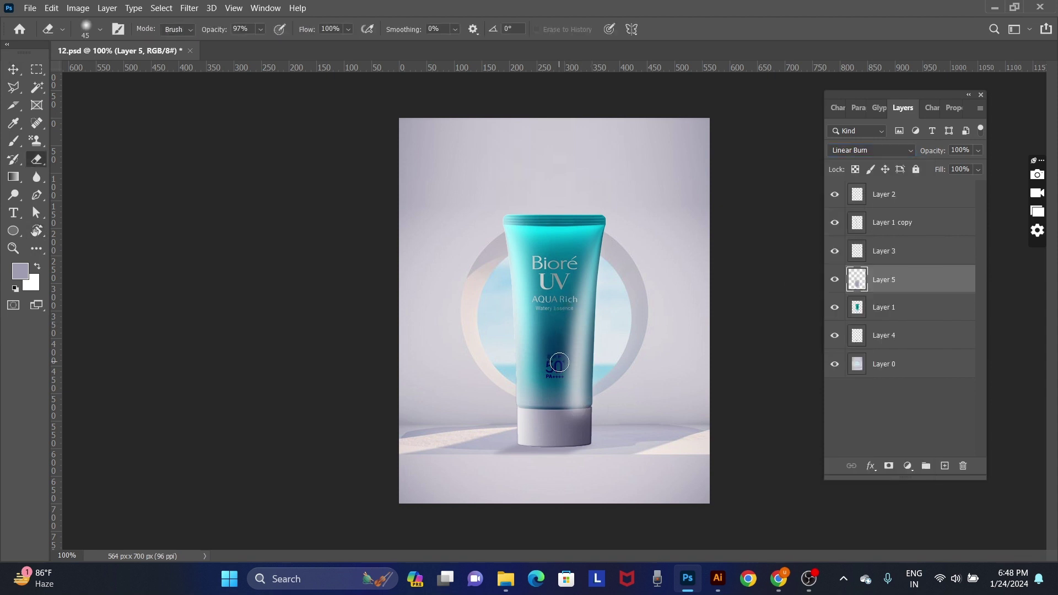
{"action": "key", "text": "bracketright"}
{"action": "key", "text": "bracketright"}
{"action": "key", "text": "bracketright"}
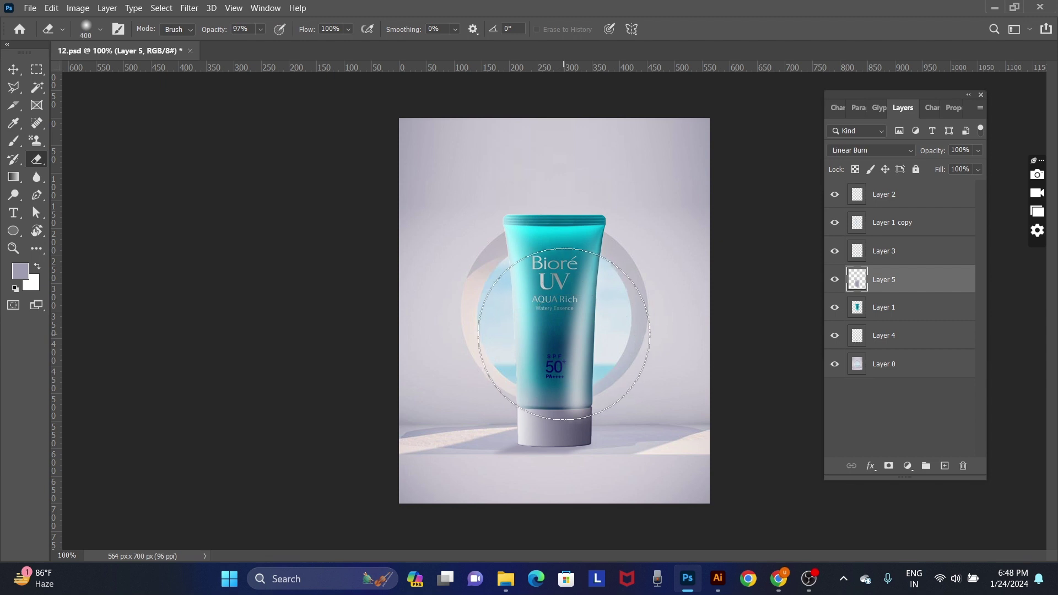
{"action": "key", "text": "bracketleft"}
{"action": "key", "text": "bracketleft"}
{"action": "key", "text": "bracketleft"}
{"action": "key", "text": "bracketleft"}
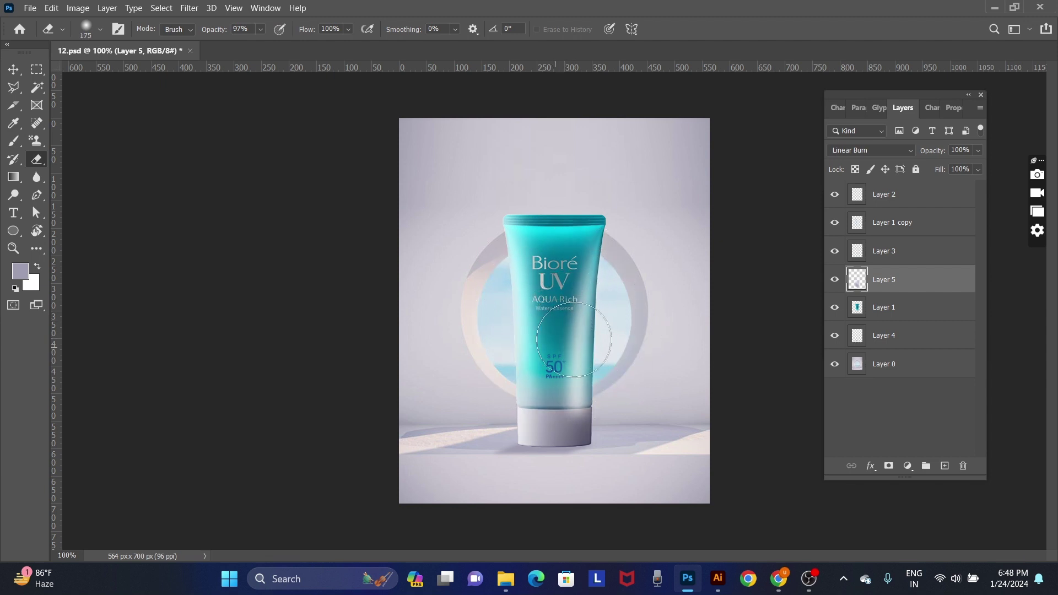
{"action": "left_click_drag", "start_coordinate": [608, 424], "coordinate": [606, 447]}
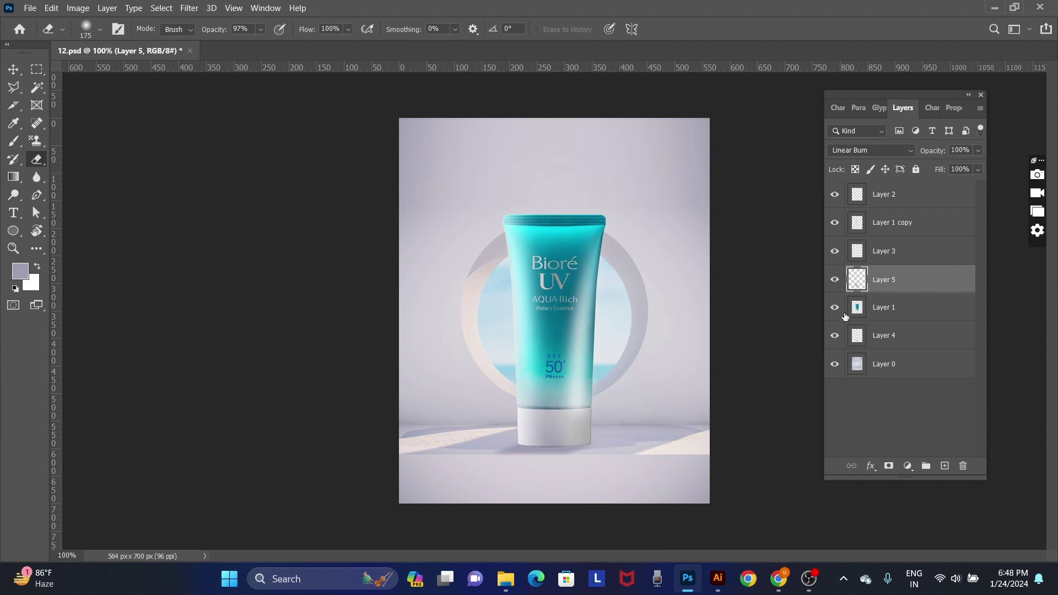
- Set Layer 2's pink highlight to 70% opacity, then reselect background Layer 0
{"action": "key", "text": "v"}
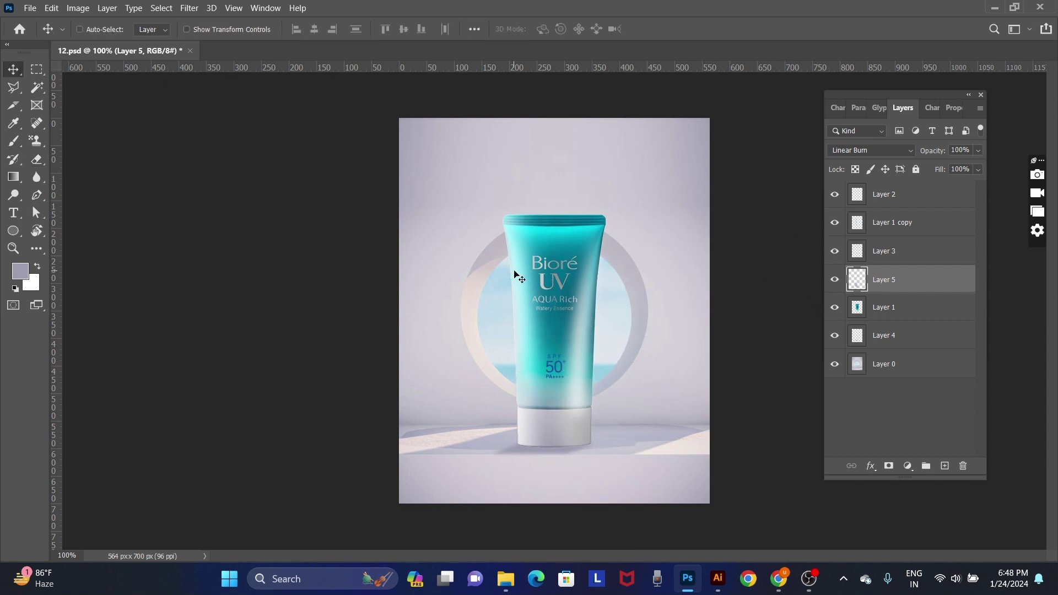
{"action": "right_click", "coordinate": [516, 273]}
{"action": "left_click", "coordinate": [532, 280]}
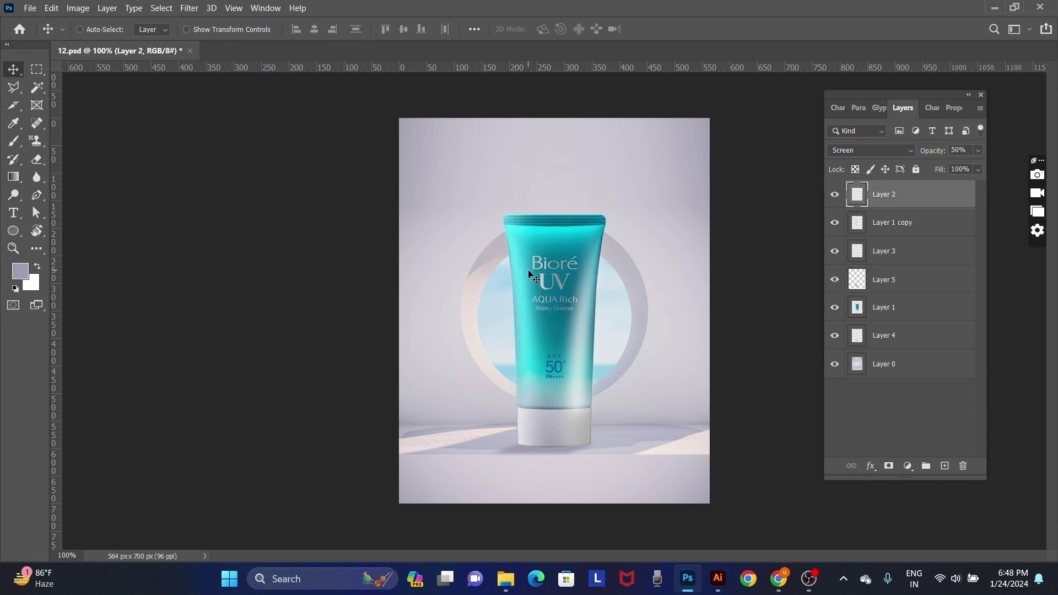
{"action": "key", "text": "8"}
{"action": "key", "text": "8"}
{"action": "key", "text": "6"}
{"action": "key", "text": "7"}
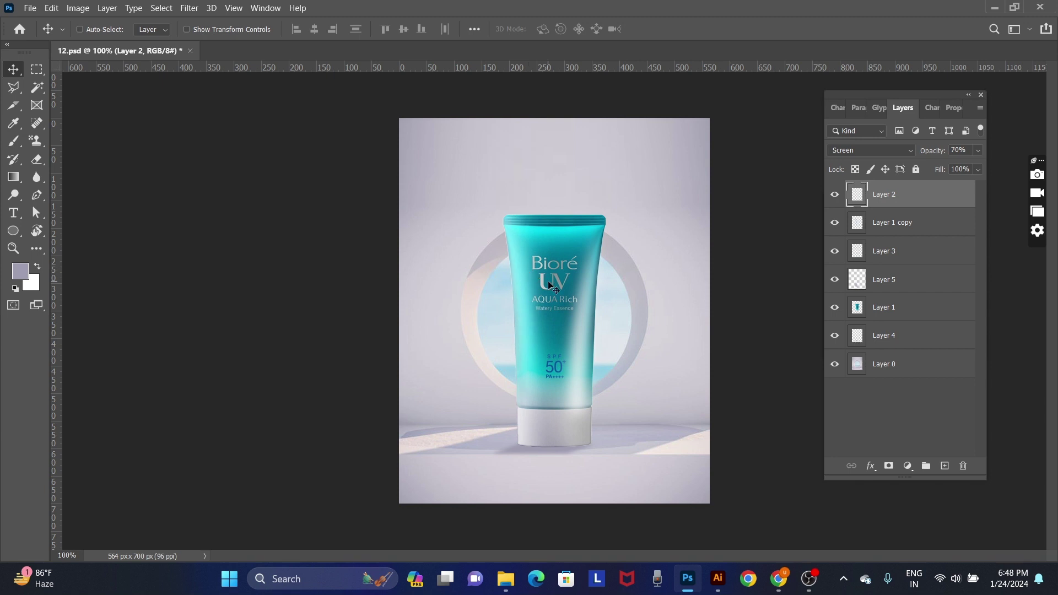
{"action": "right_click", "coordinate": [613, 301]}
{"action": "left_click", "coordinate": [634, 310]}
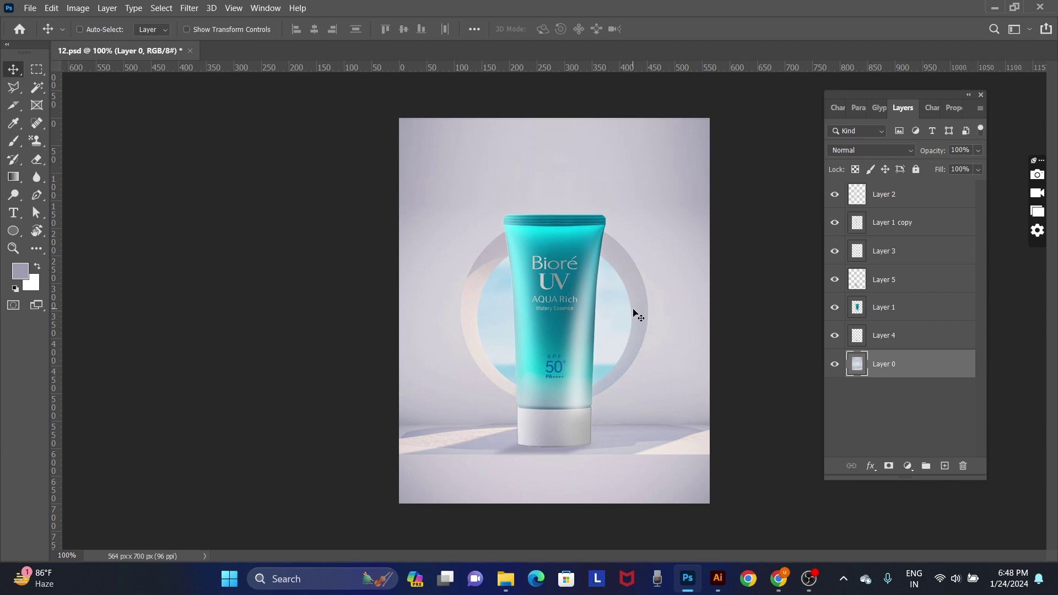
- Open pngwing.com (5).png from the Desktop's element folder as a new document
{"action": "key", "text": "ctrl+o"}
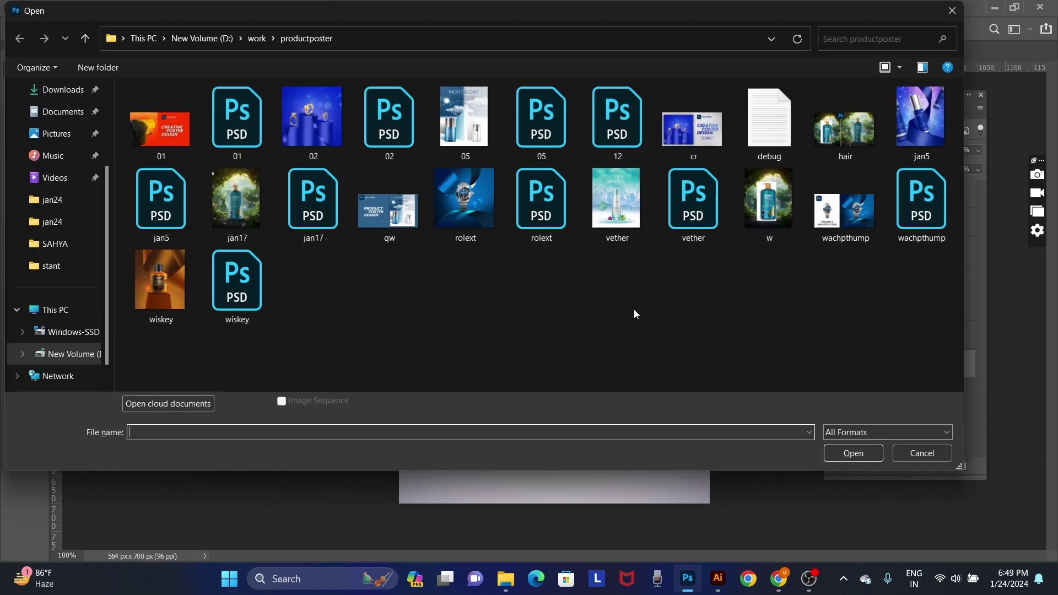
{"action": "scroll", "coordinate": [78, 138], "scroll_direction": "up", "scroll_amount": 1}
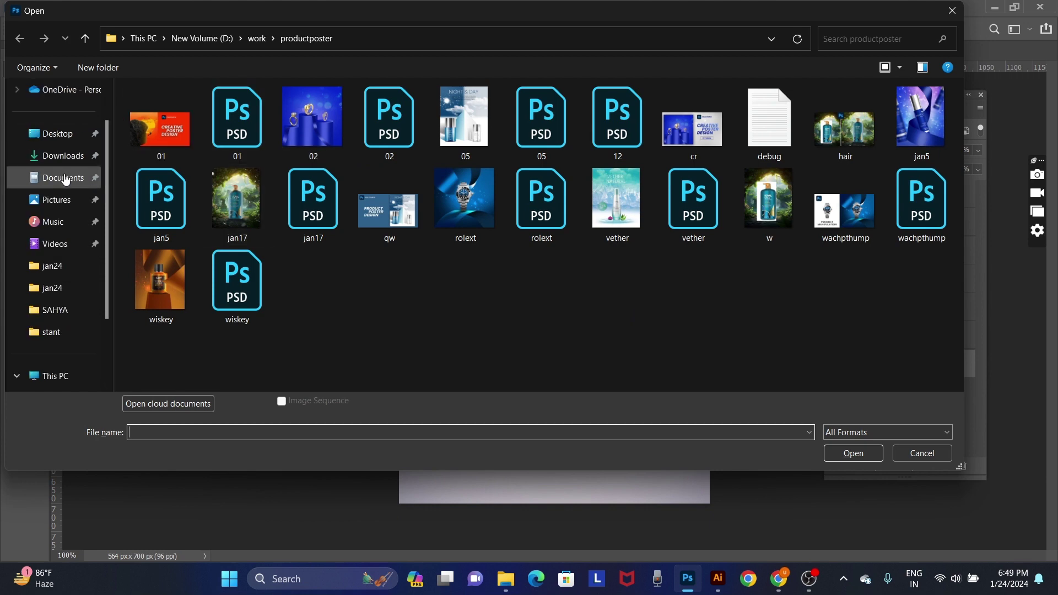
{"action": "scroll", "coordinate": [75, 161], "scroll_direction": "up", "scroll_amount": 2}
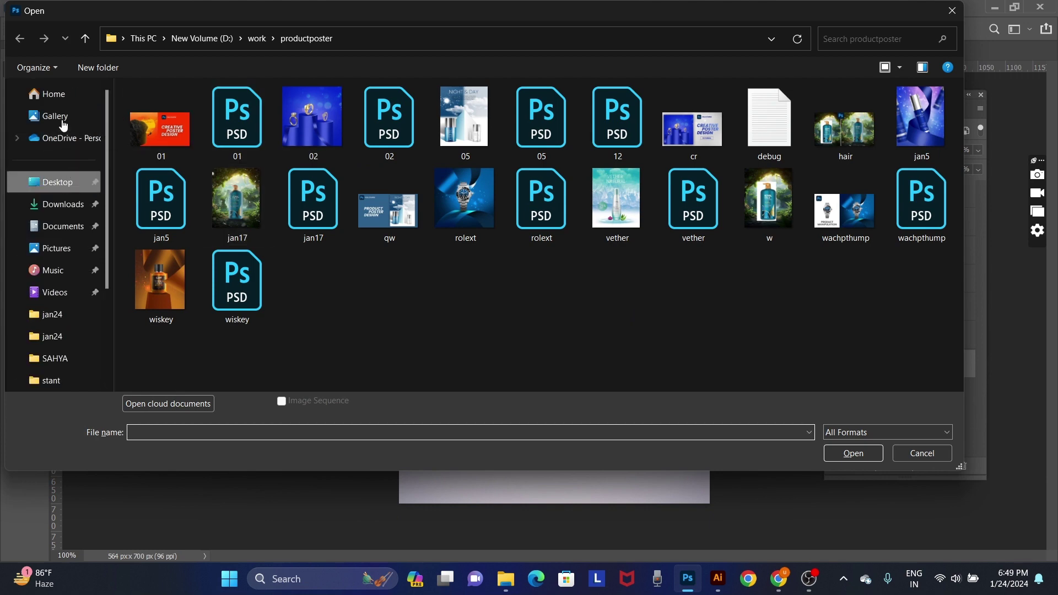
{"action": "left_click", "coordinate": [60, 182]}
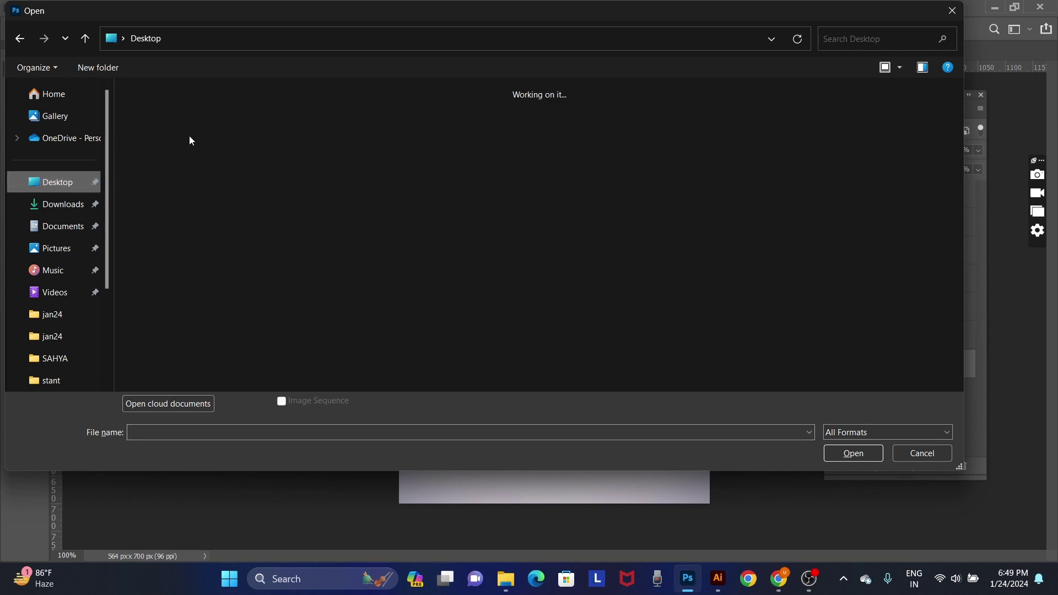
{"action": "double_click", "coordinate": [155, 123]}
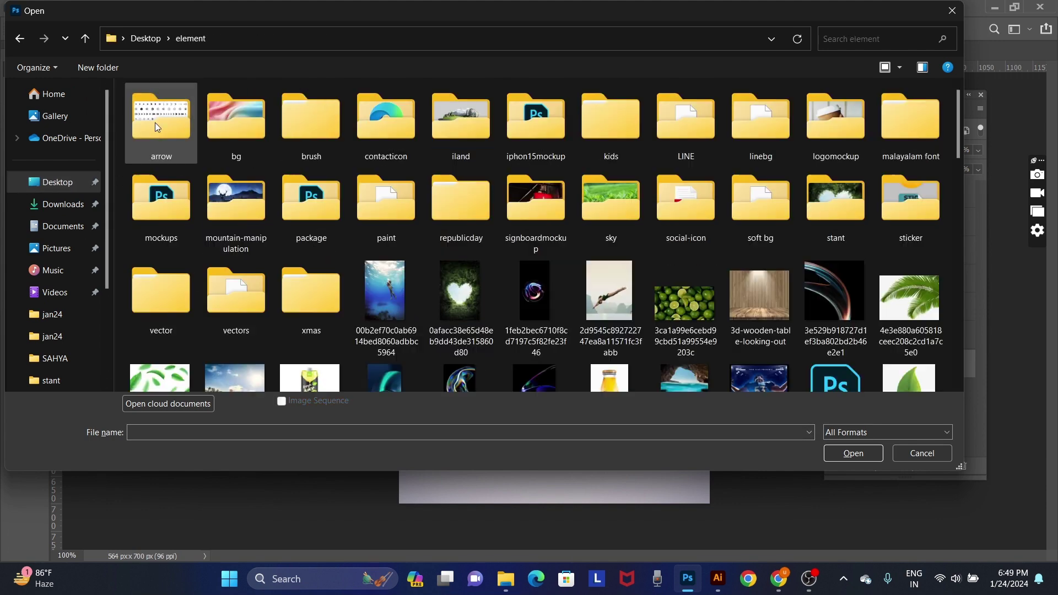
{"action": "scroll", "coordinate": [610, 331], "scroll_direction": "down", "scroll_amount": 5}
{"action": "scroll", "coordinate": [623, 330], "scroll_direction": "down", "scroll_amount": 5}
{"action": "scroll", "coordinate": [629, 330], "scroll_direction": "down", "scroll_amount": 5}
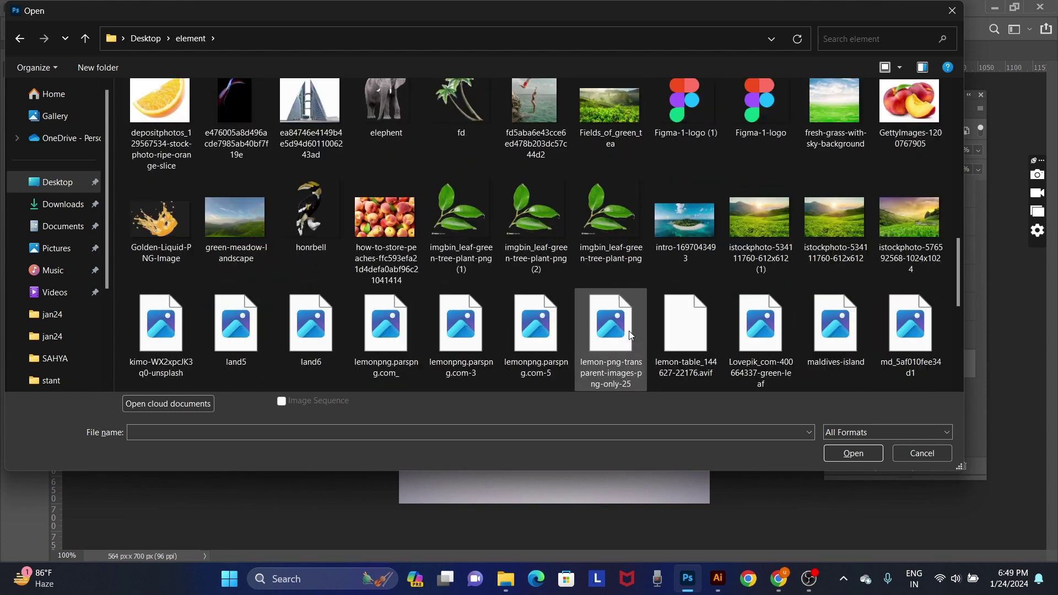
{"action": "scroll", "coordinate": [629, 334], "scroll_direction": "down", "scroll_amount": 5}
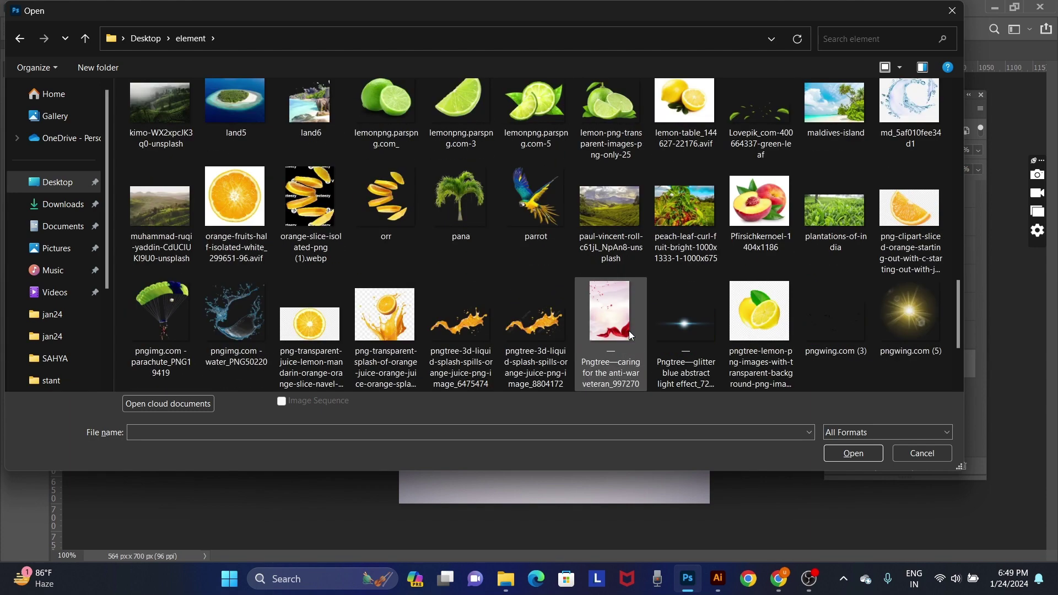
{"action": "mouse_move", "coordinate": [684, 326]}
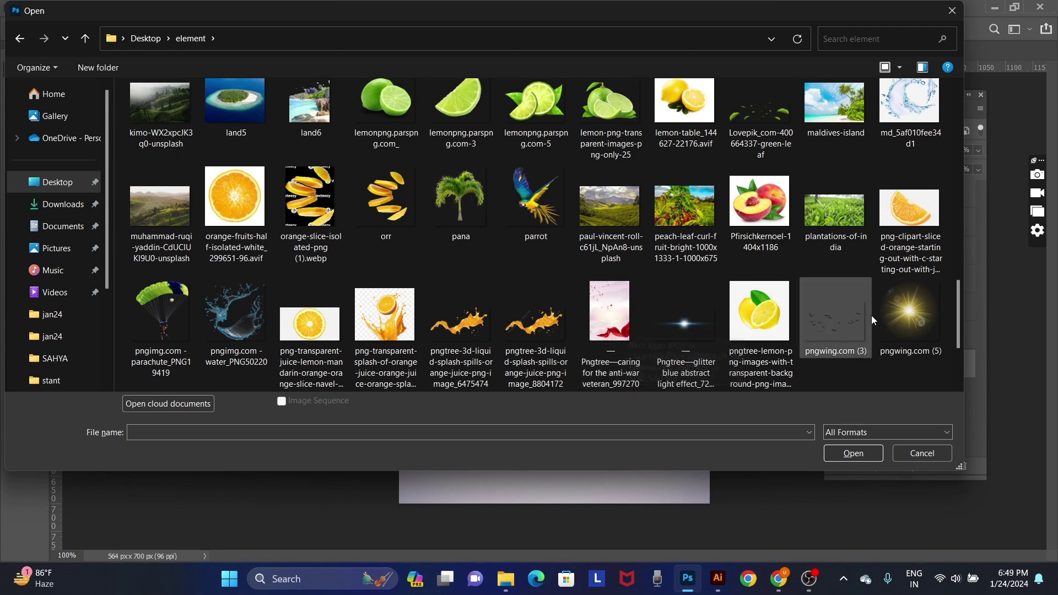
{"action": "key", "text": "Escape"}
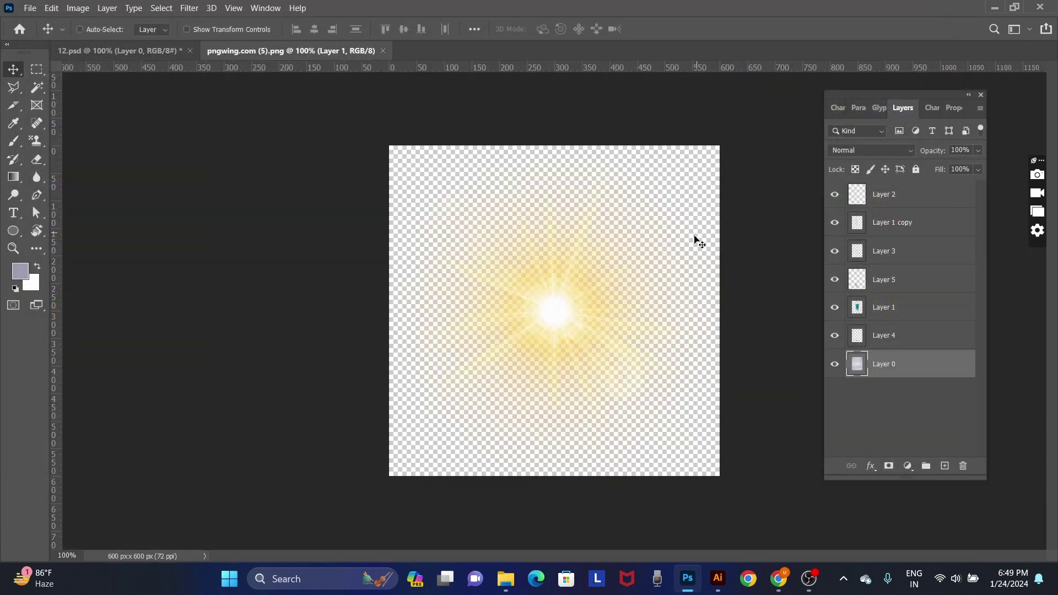
- Drag the light burst into 12.psd as Layer 6 behind the tube
{"action": "left_click_drag", "start_coordinate": [553, 306], "coordinate": [215, 115]}
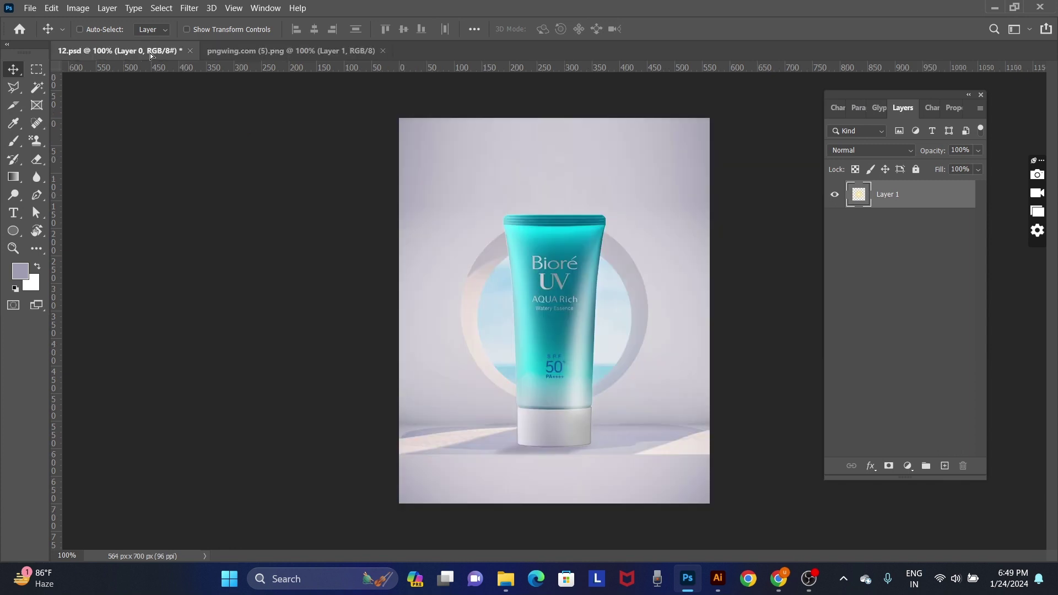
{"action": "left_click_drag", "start_coordinate": [150, 53], "coordinate": [530, 295]}
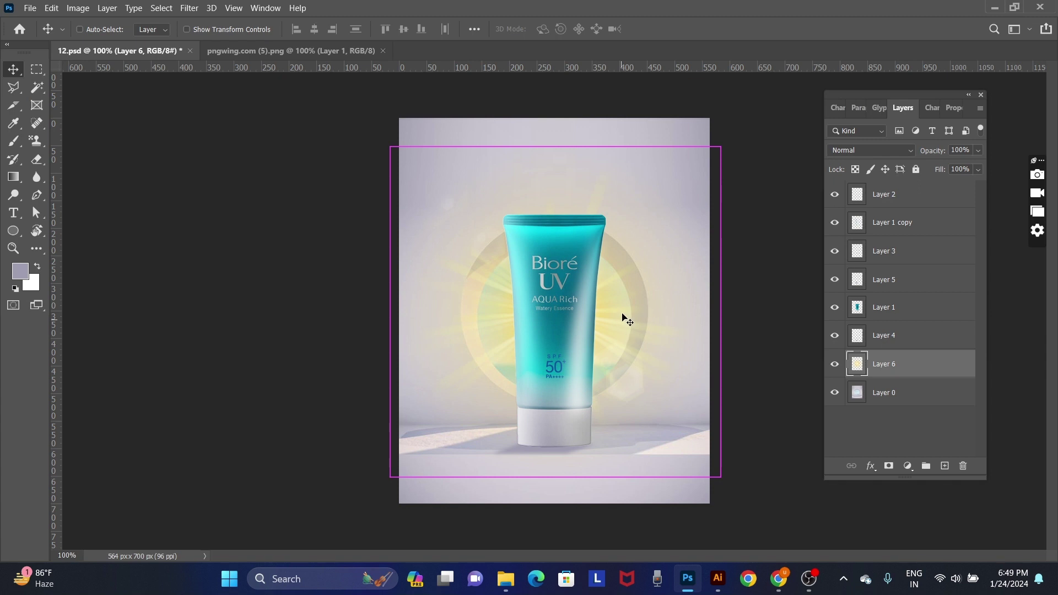
{"action": "key", "text": "i"}
{"action": "key", "text": "ctrl+u"}
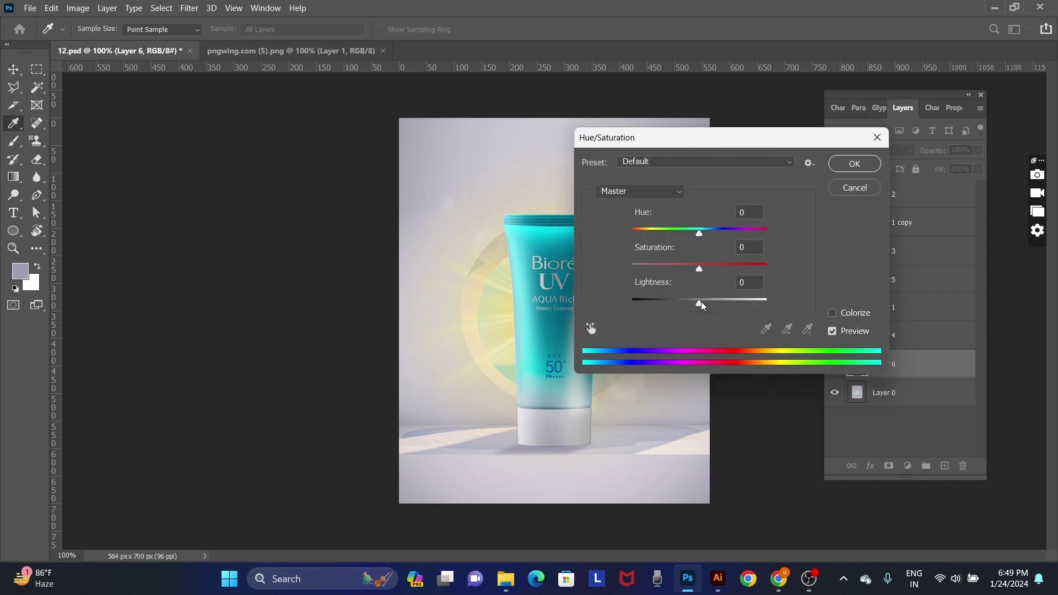
- Raise the burst's Hue/Saturation Lightness to +100 so it turns white
{"action": "left_click_drag", "start_coordinate": [698, 303], "coordinate": [793, 313]}
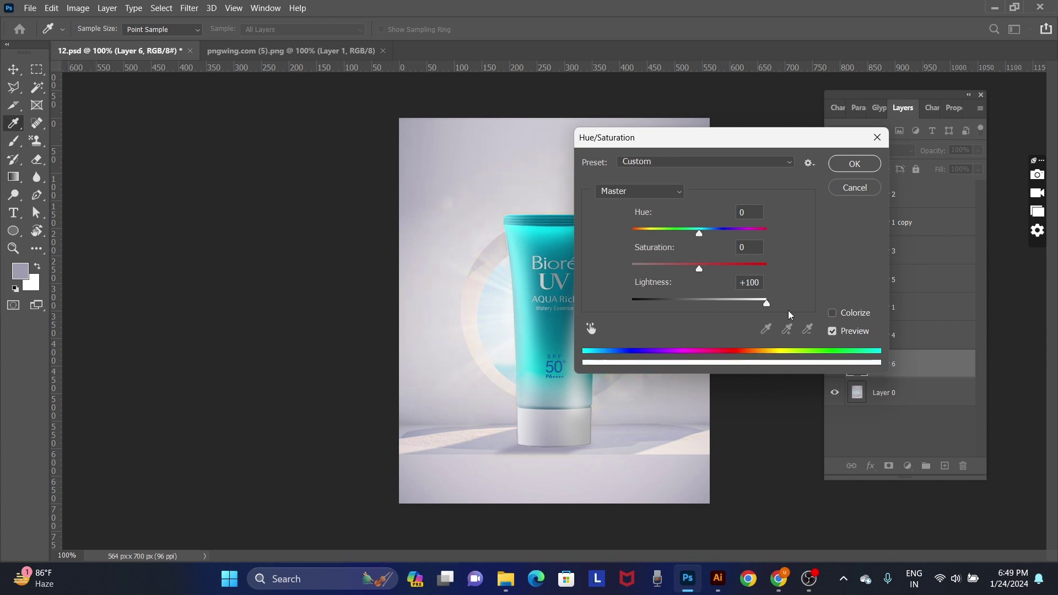
{"action": "key", "text": "Return"}
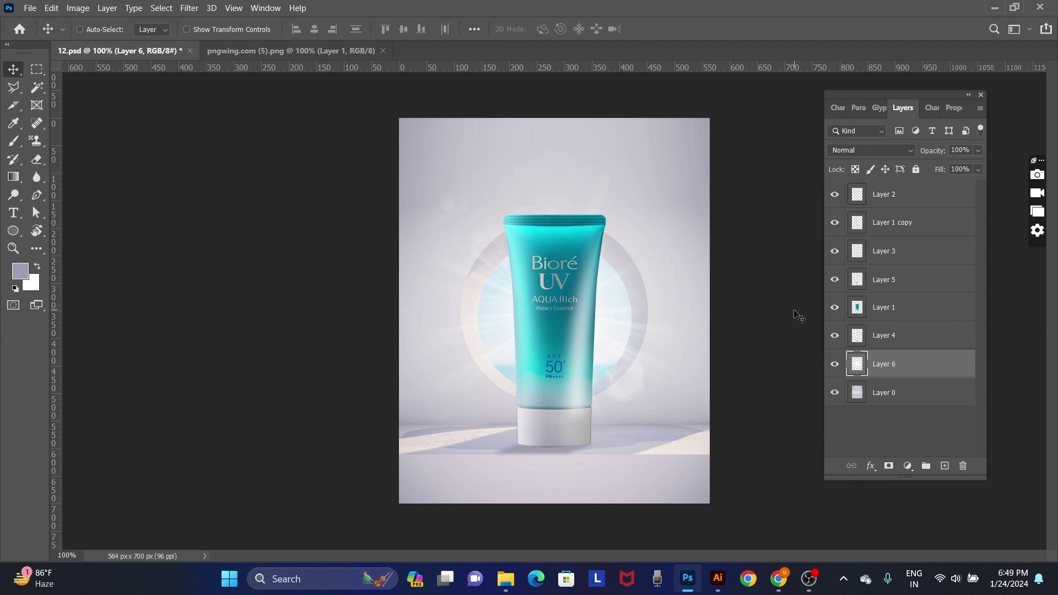
- Blur the white light burst on Layer 6 with a 7.6-pixel Gaussian Blur
{"action": "left_click", "coordinate": [185, 8]}
{"action": "mouse_move", "coordinate": [196, 154]}
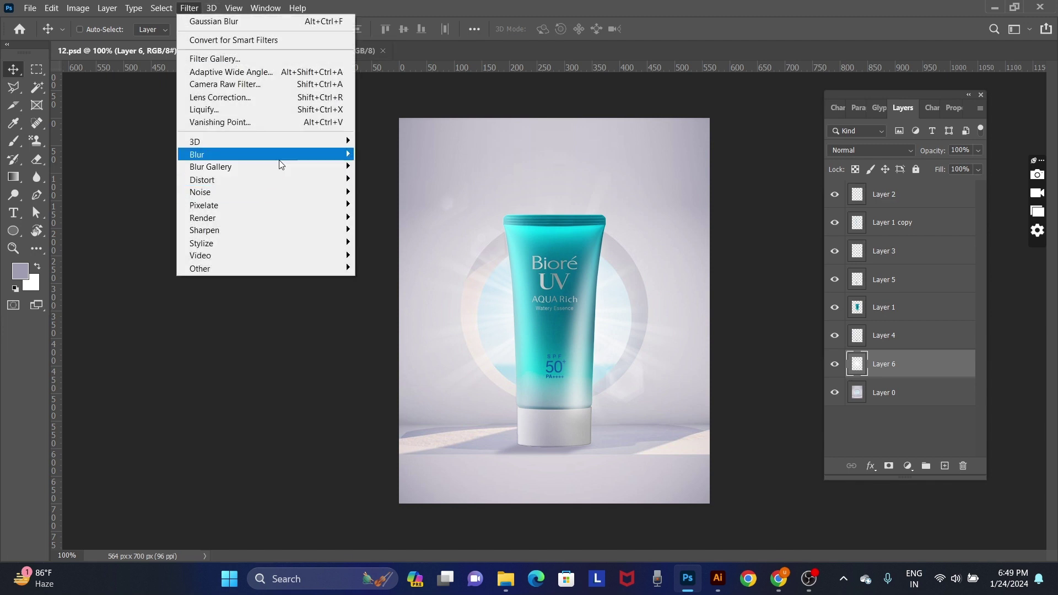
{"action": "left_click", "coordinate": [410, 205]}
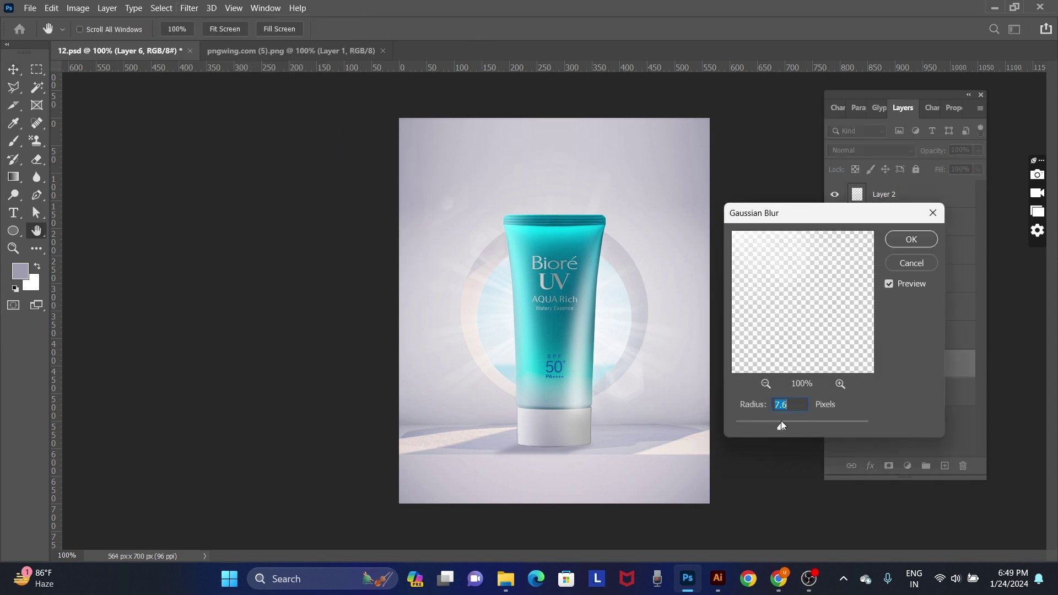
{"action": "left_click", "coordinate": [922, 247]}
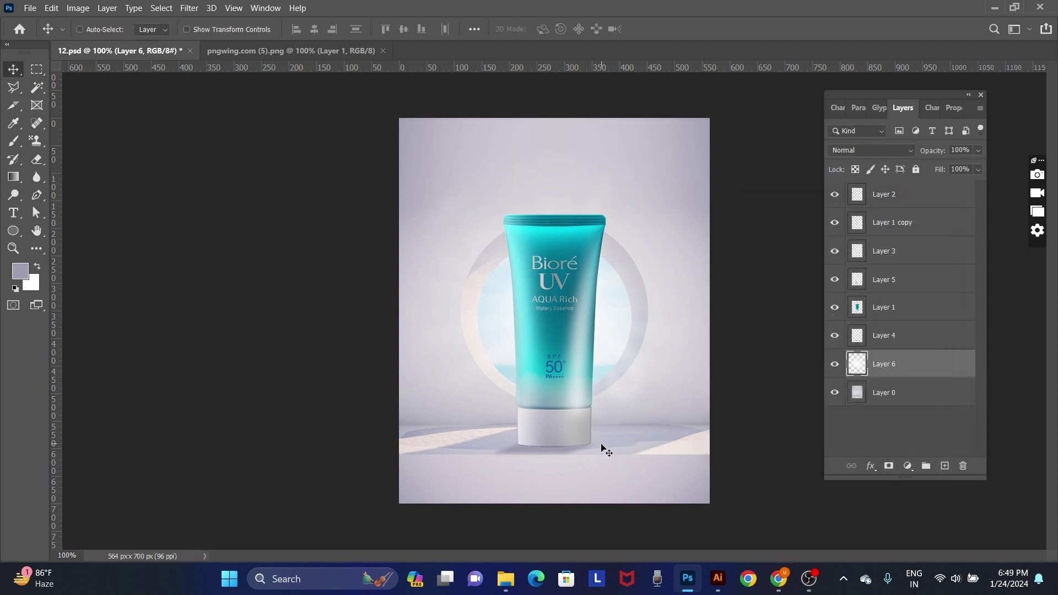